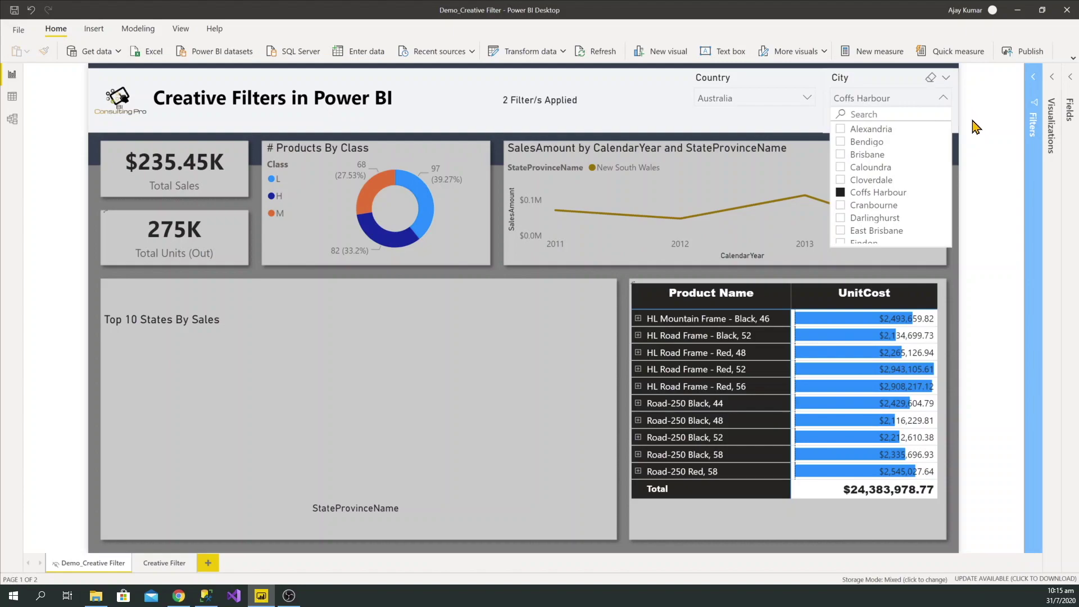
- Clear the Coffs Harbour selection from the City slicer
{"action": "left_click", "coordinate": [976, 127]}
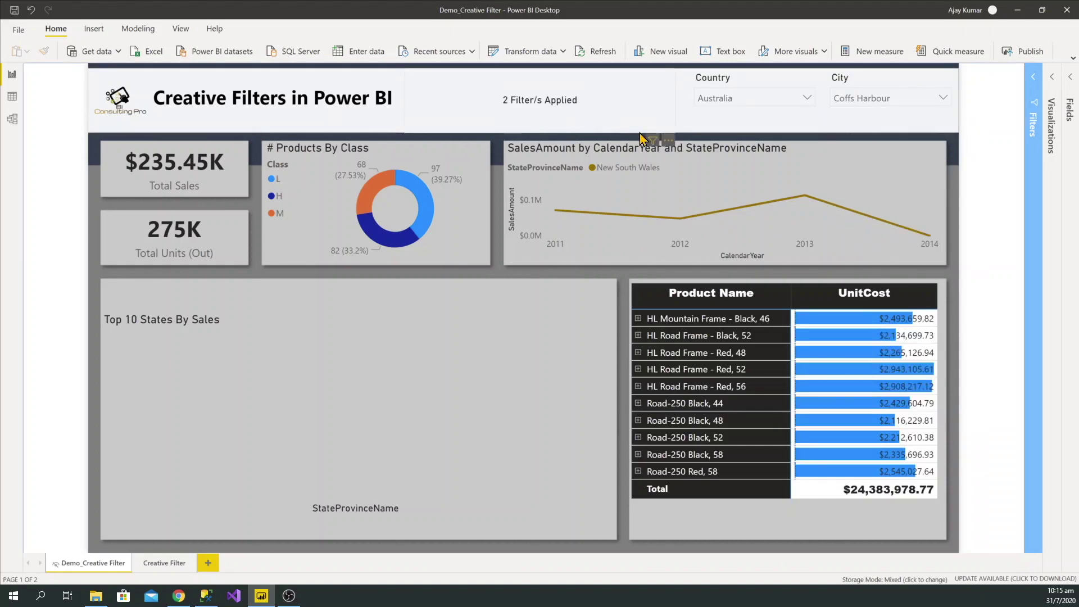
{"action": "mouse_move", "coordinate": [651, 145]}
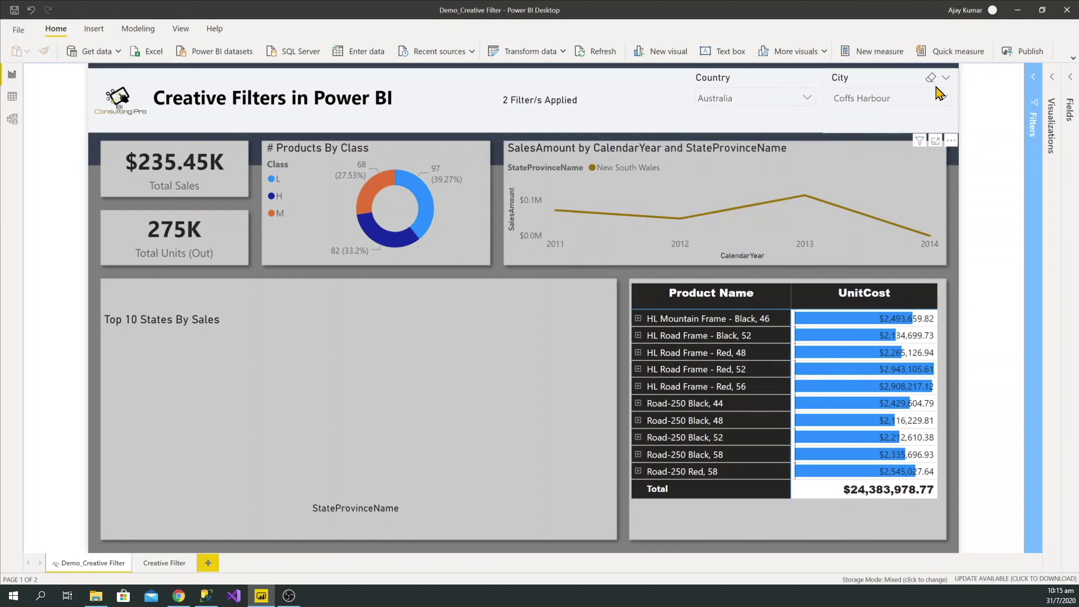
{"action": "left_click", "coordinate": [778, 99]}
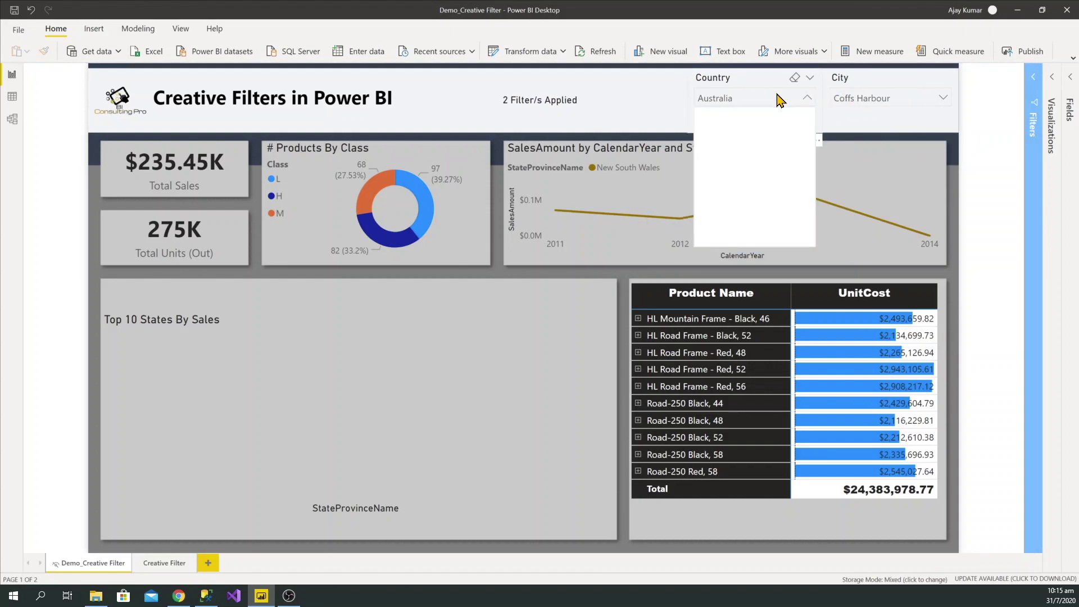
{"action": "left_click", "coordinate": [865, 101]}
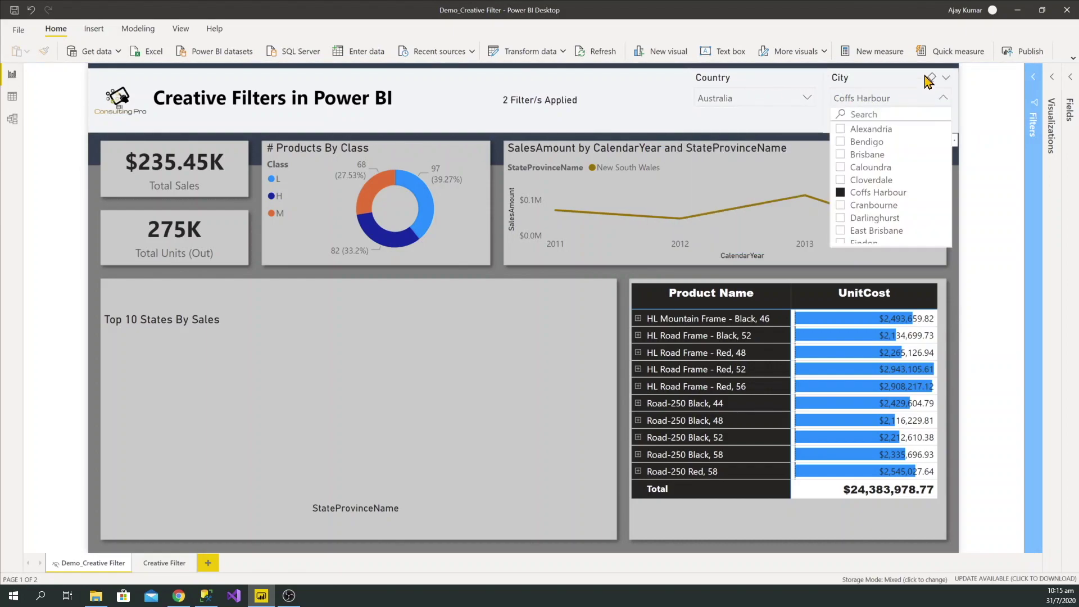
{"action": "left_click", "coordinate": [931, 78]}
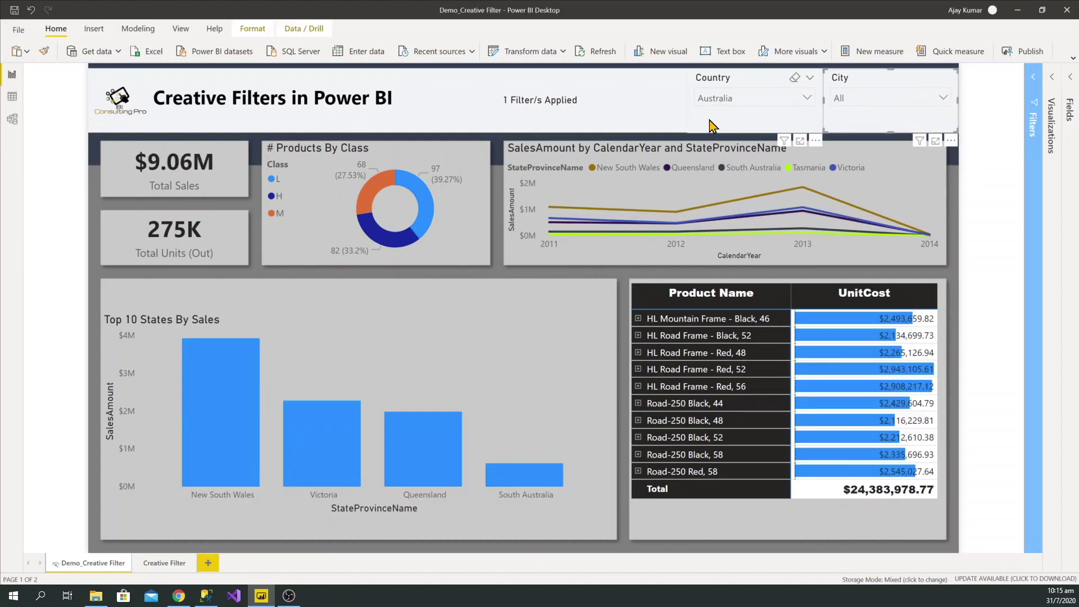
- Add France and Germany to the Country slicer selection
{"action": "left_click", "coordinate": [737, 101]}
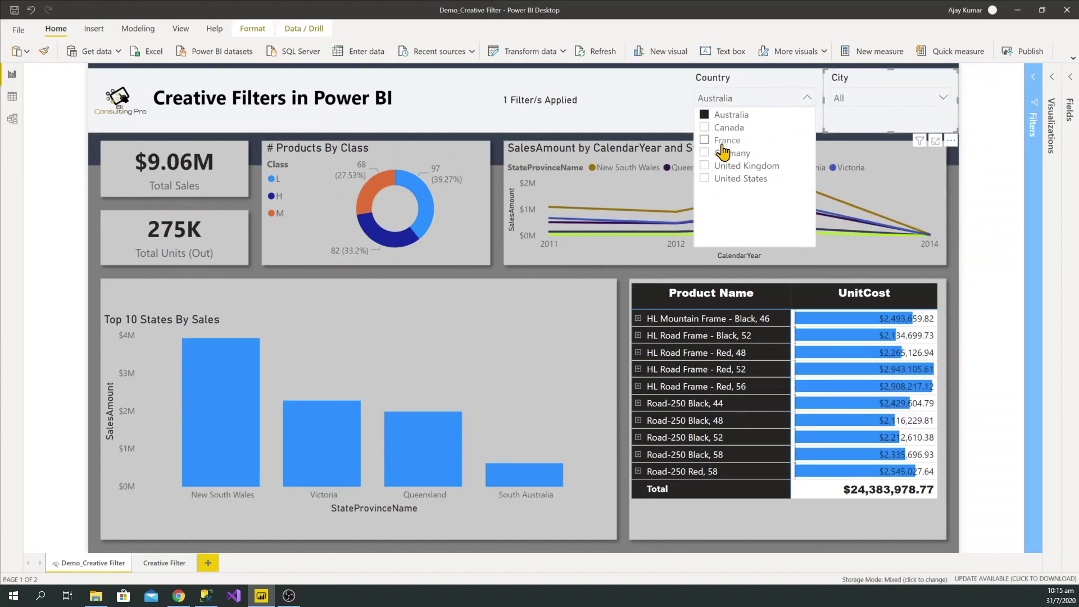
{"action": "left_click", "coordinate": [704, 140]}
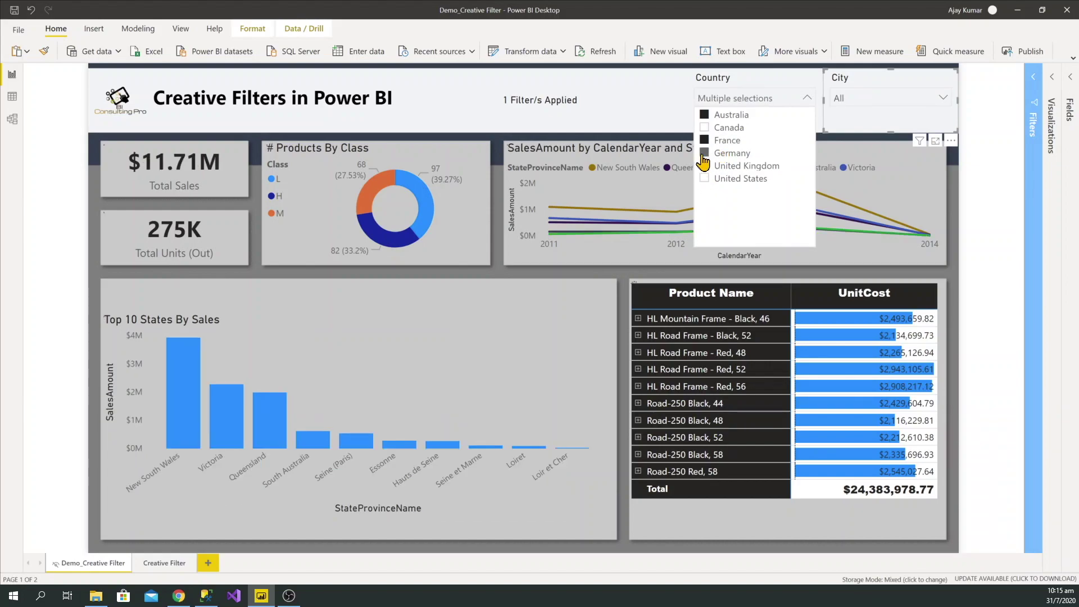
{"action": "left_click", "coordinate": [704, 153]}
- Select Augsburg and Bobigny in the City slicer
{"action": "left_click", "coordinate": [909, 98]}
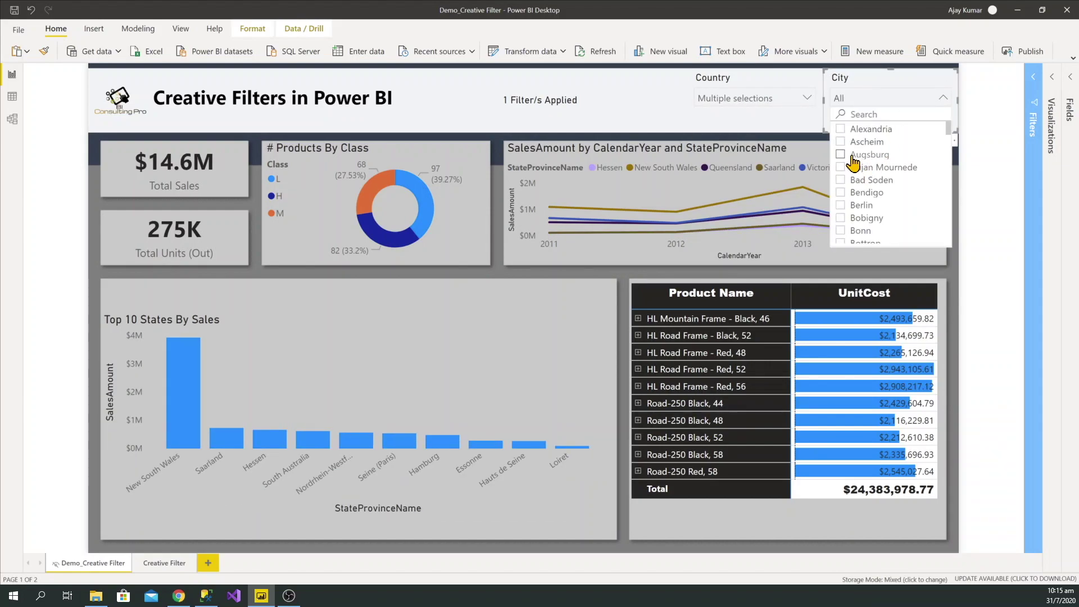
{"action": "left_click", "coordinate": [852, 157]}
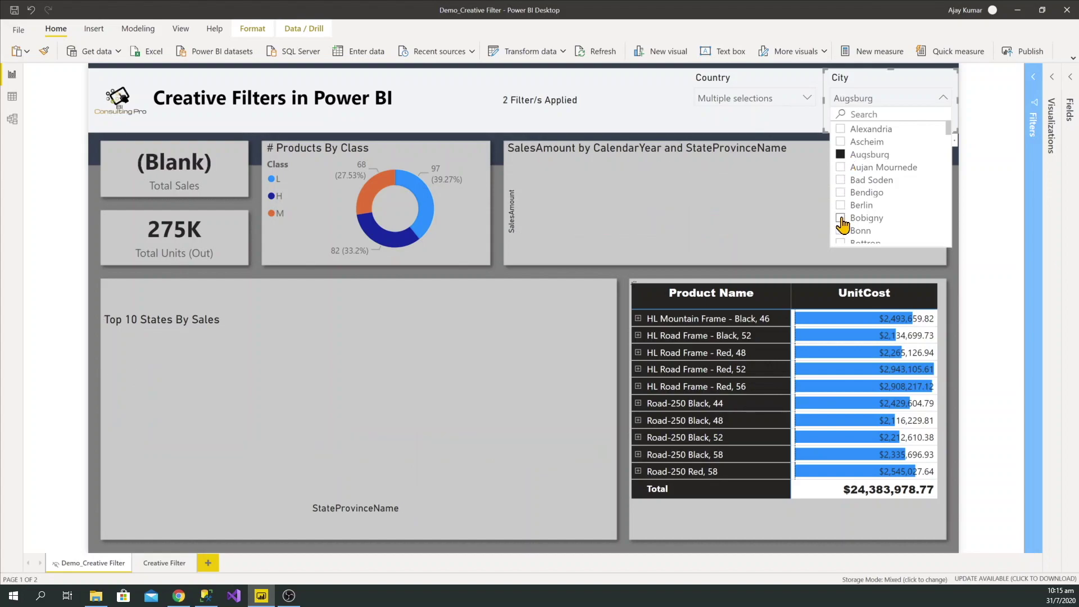
{"action": "left_click", "coordinate": [842, 220]}
{"action": "left_click", "coordinate": [981, 155]}
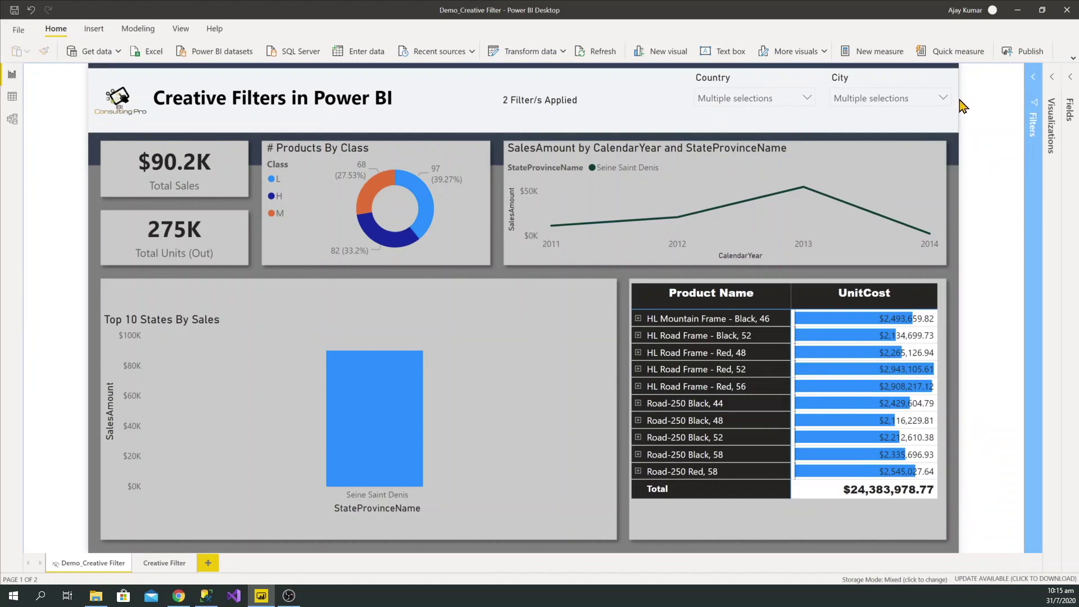
{"action": "left_click", "coordinate": [600, 120]}
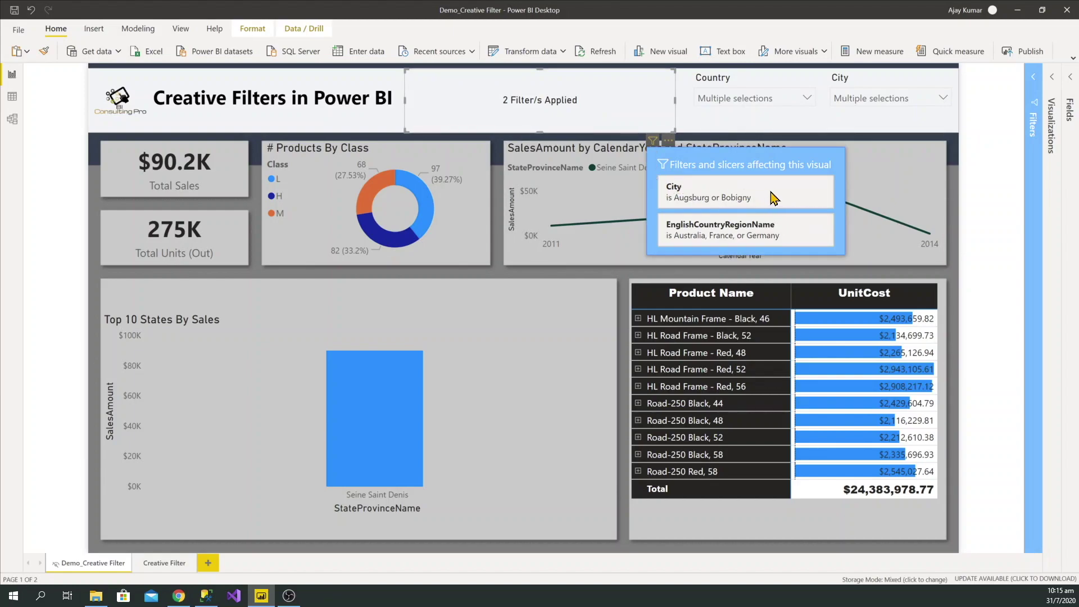
{"action": "left_click", "coordinate": [983, 192]}
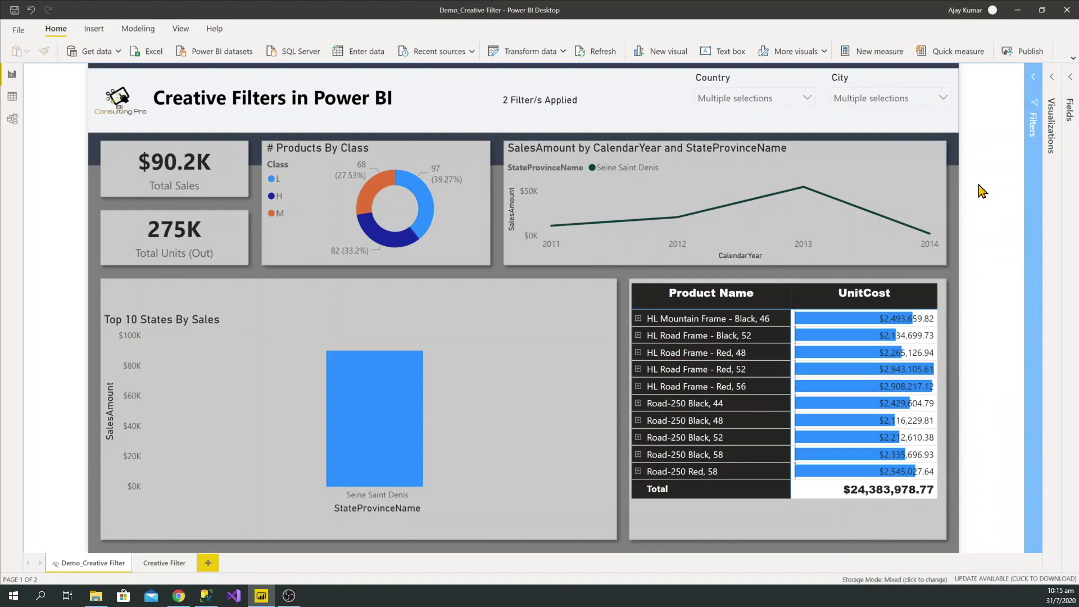
- Switch to the Creative Filter page and expand the Measure table in the Fields pane
{"action": "left_click", "coordinate": [165, 563]}
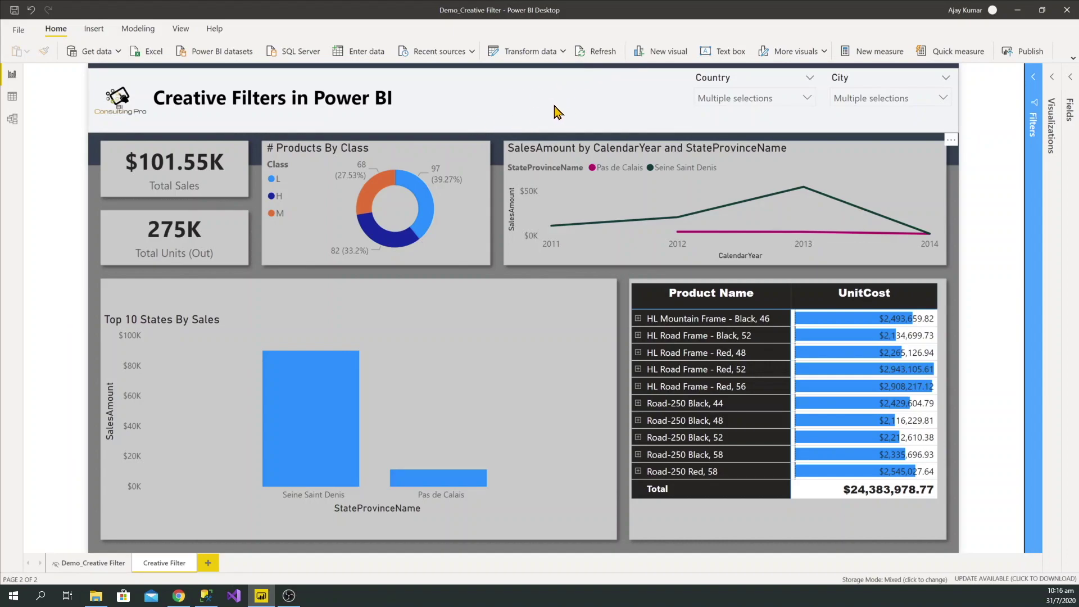
{"action": "left_click", "coordinate": [1073, 82]}
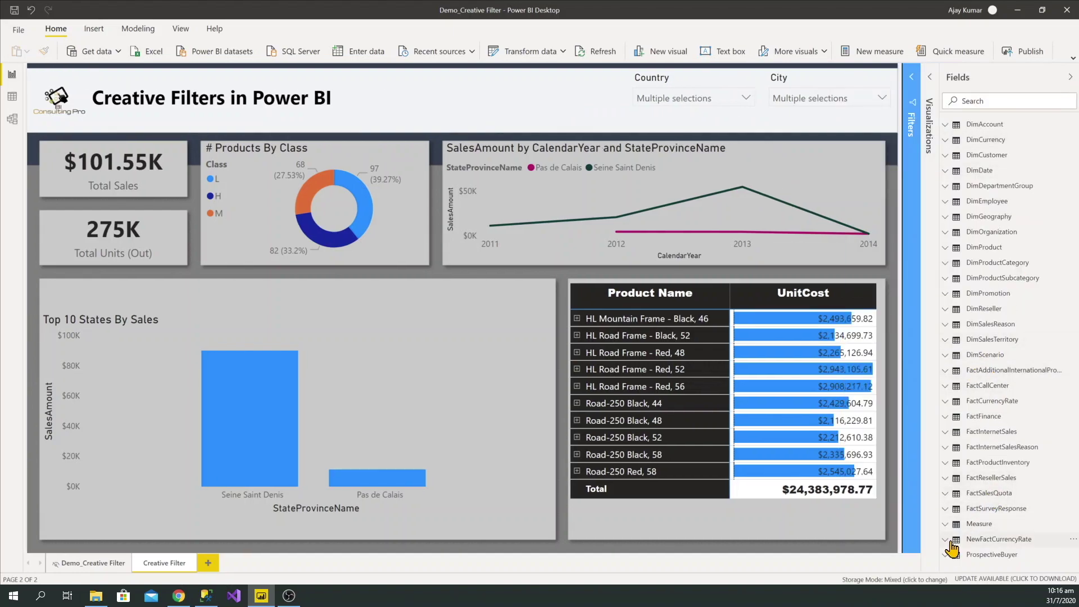
{"action": "left_click", "coordinate": [955, 524]}
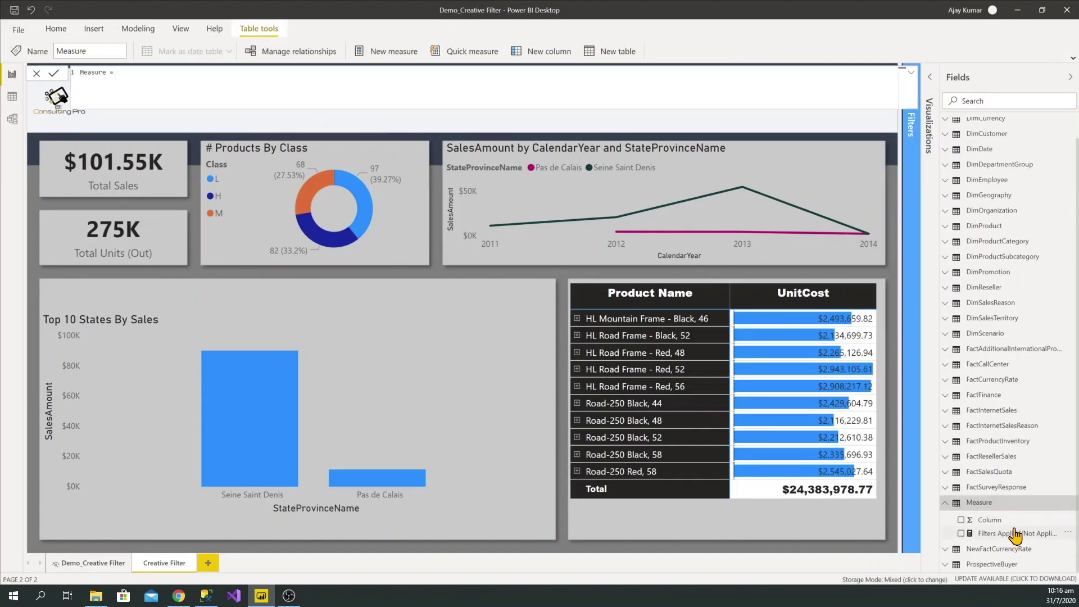
- Open the Filters Applied/Not Applied measure and review its Filters_Count variable and IF return
{"action": "left_click", "coordinate": [1015, 534]}
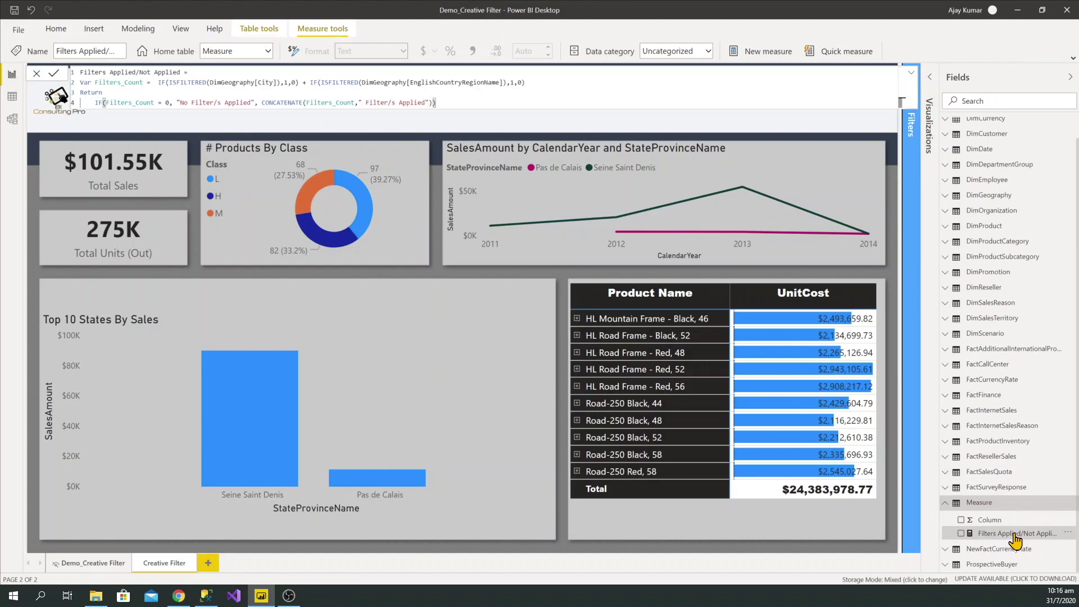
{"action": "left_click", "coordinate": [911, 73]}
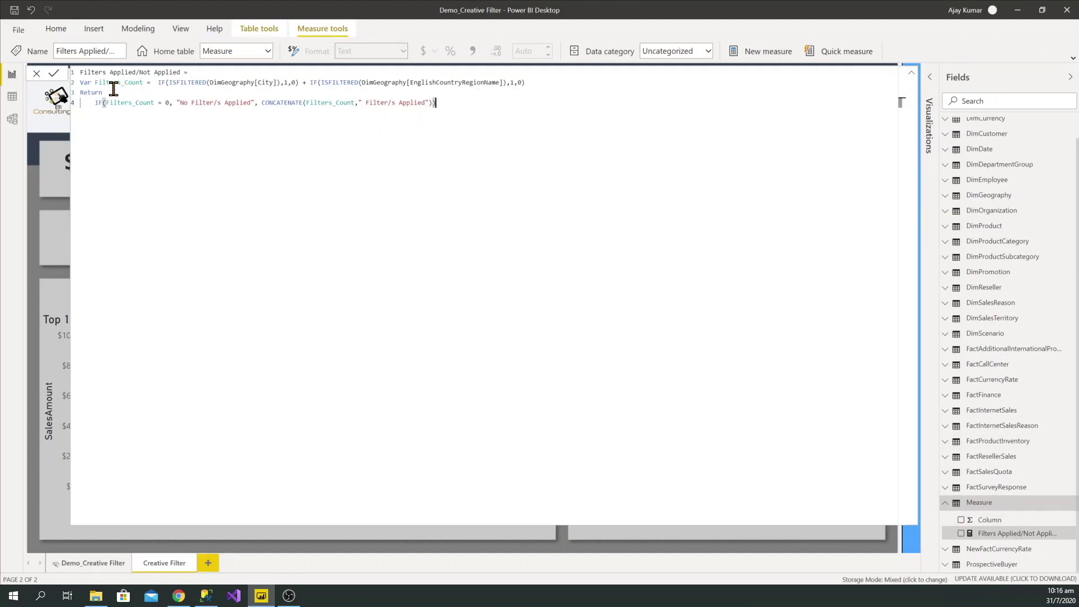
{"action": "left_click_drag", "start_coordinate": [82, 82], "coordinate": [144, 82]}
{"action": "left_click_drag", "start_coordinate": [158, 83], "coordinate": [311, 84]}
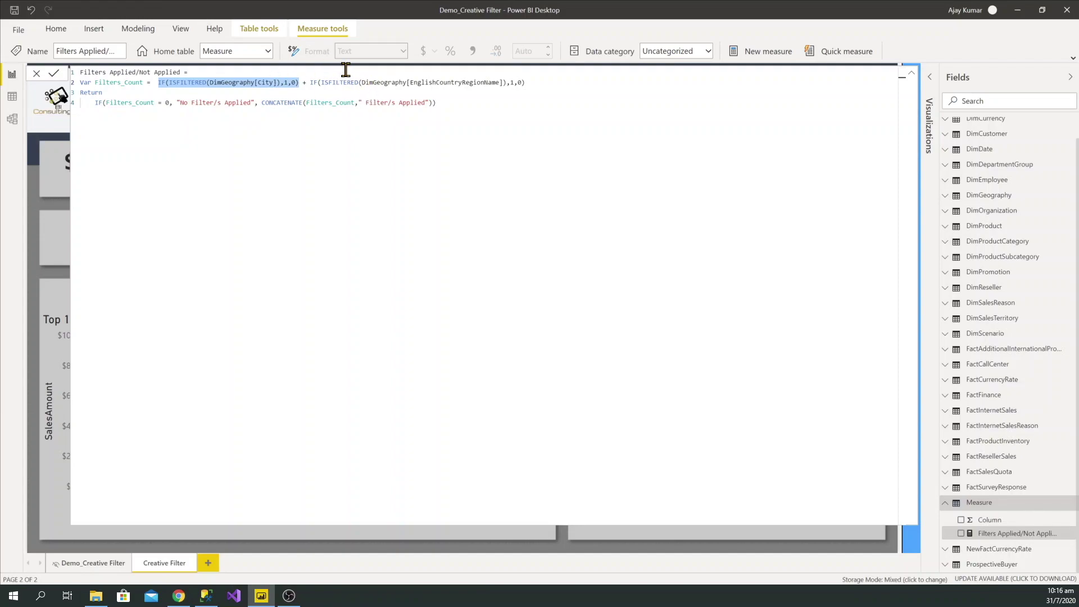
{"action": "left_click", "coordinate": [577, 82]}
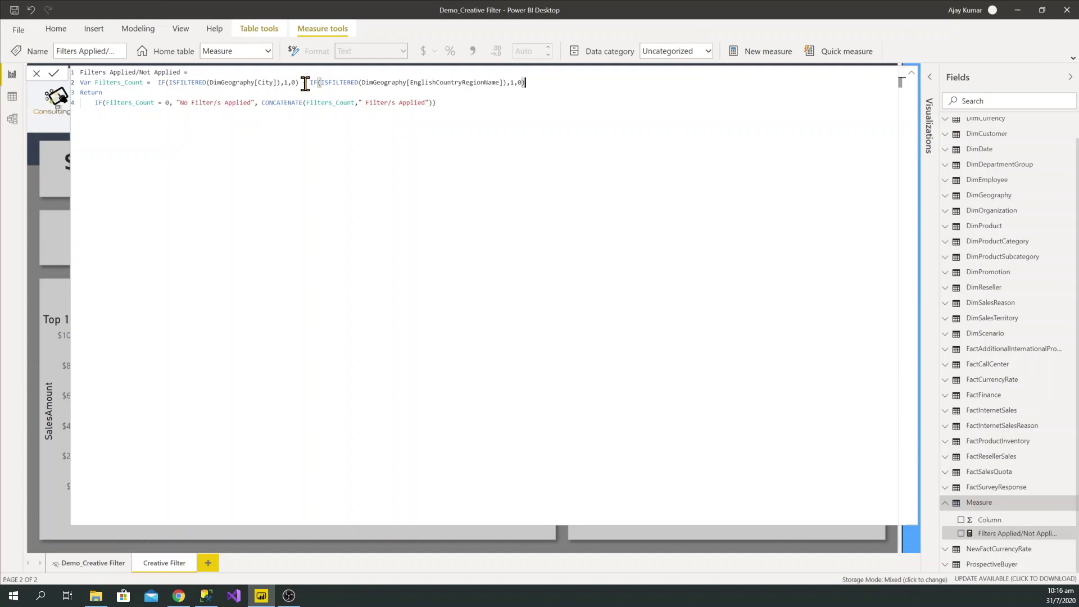
{"action": "left_click_drag", "start_coordinate": [530, 84], "coordinate": [166, 83]}
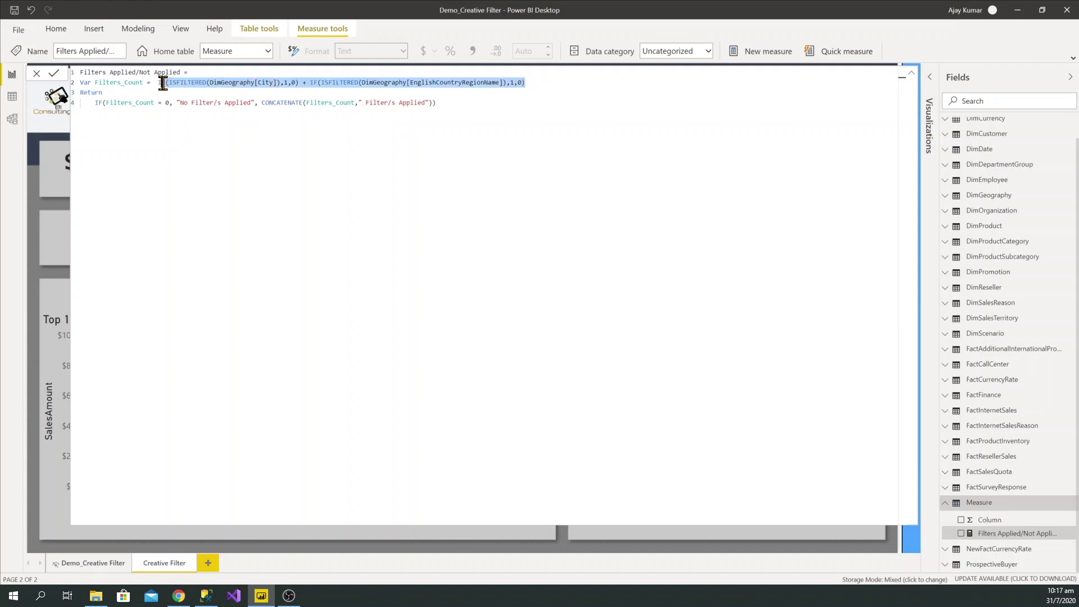
{"action": "left_click", "coordinate": [118, 116]}
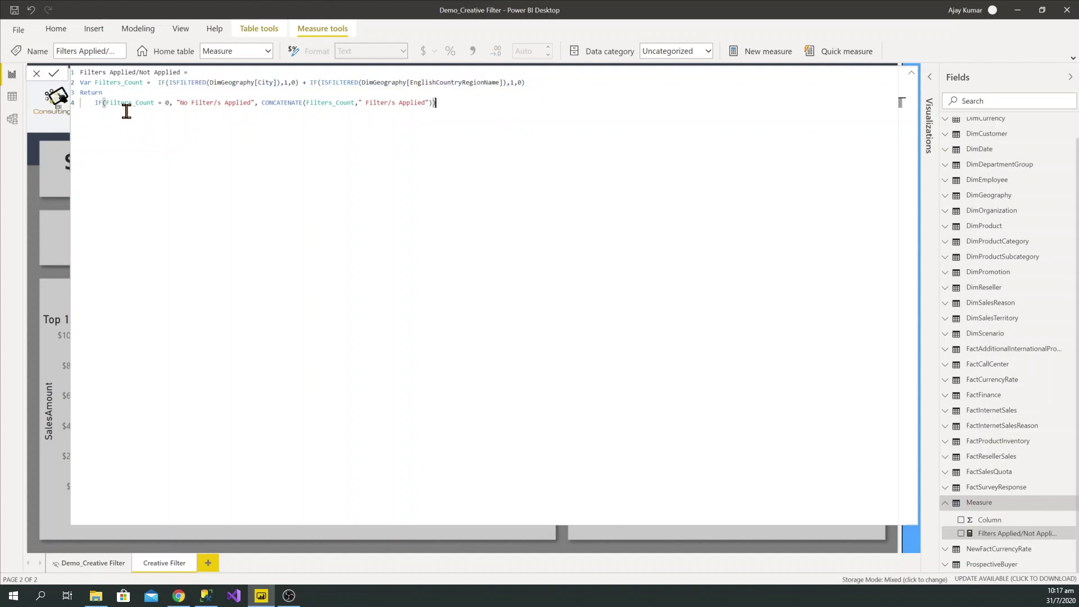
{"action": "double_click", "coordinate": [116, 84]}
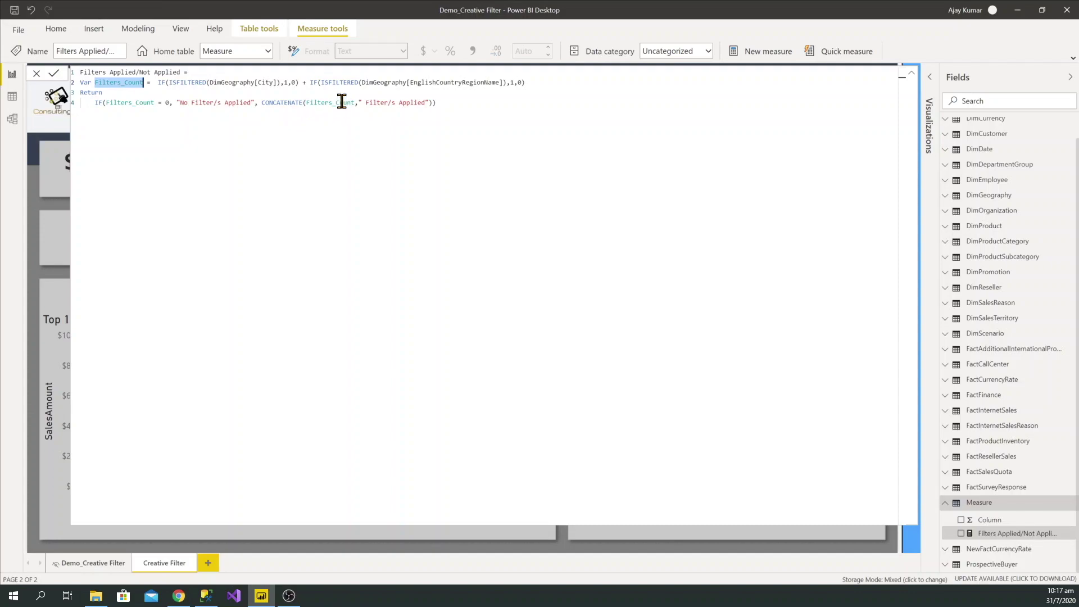
{"action": "left_click_drag", "start_coordinate": [433, 101], "coordinate": [370, 102]}
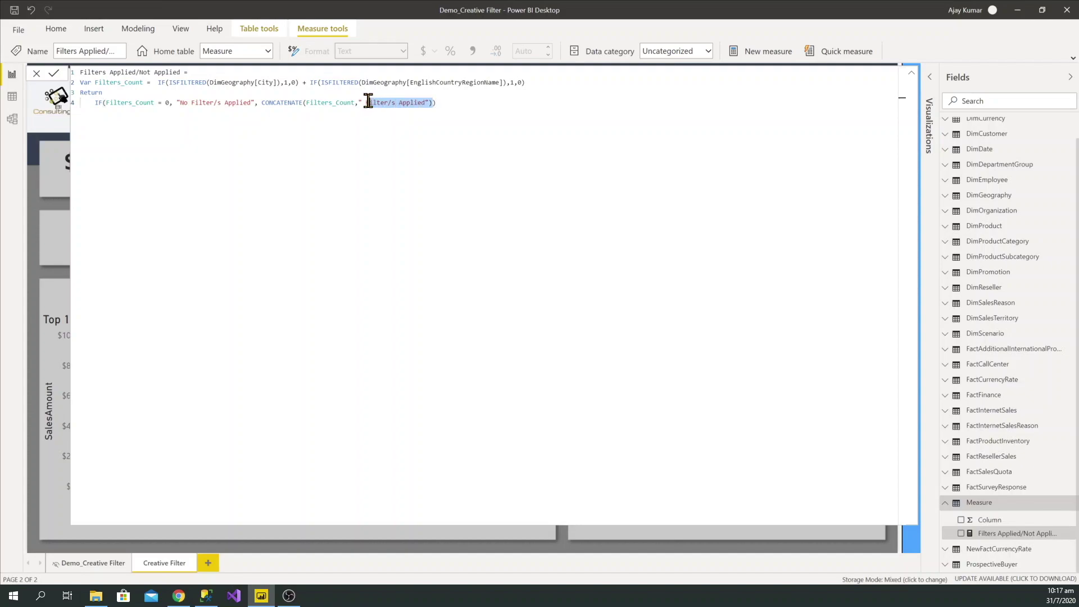
- Leave the formula editor and return to the Report view
{"action": "left_click", "coordinate": [12, 77]}
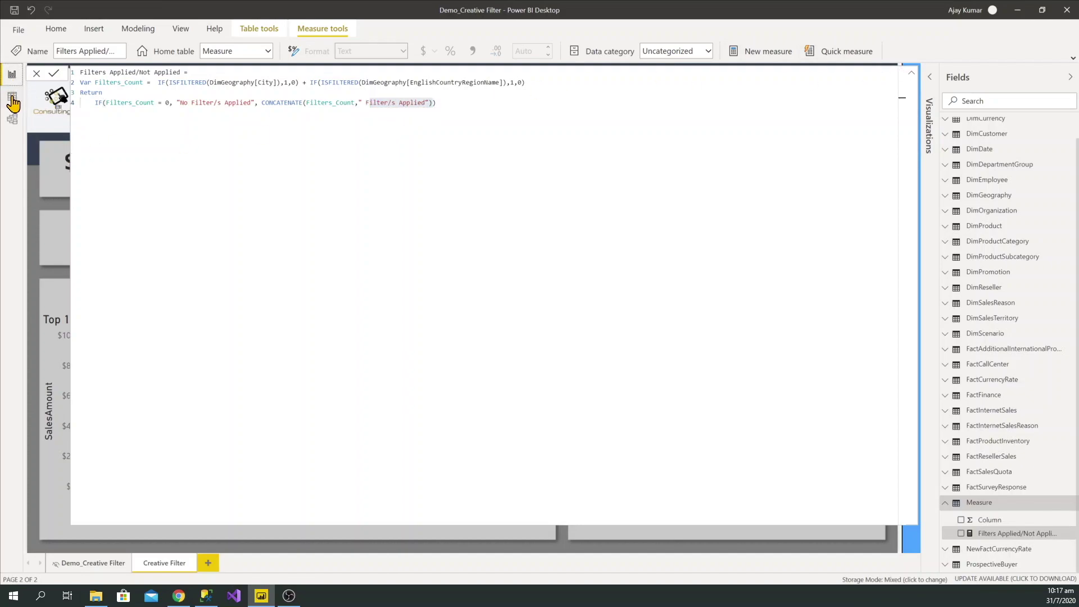
{"action": "left_click", "coordinate": [11, 96]}
{"action": "left_click", "coordinate": [11, 74]}
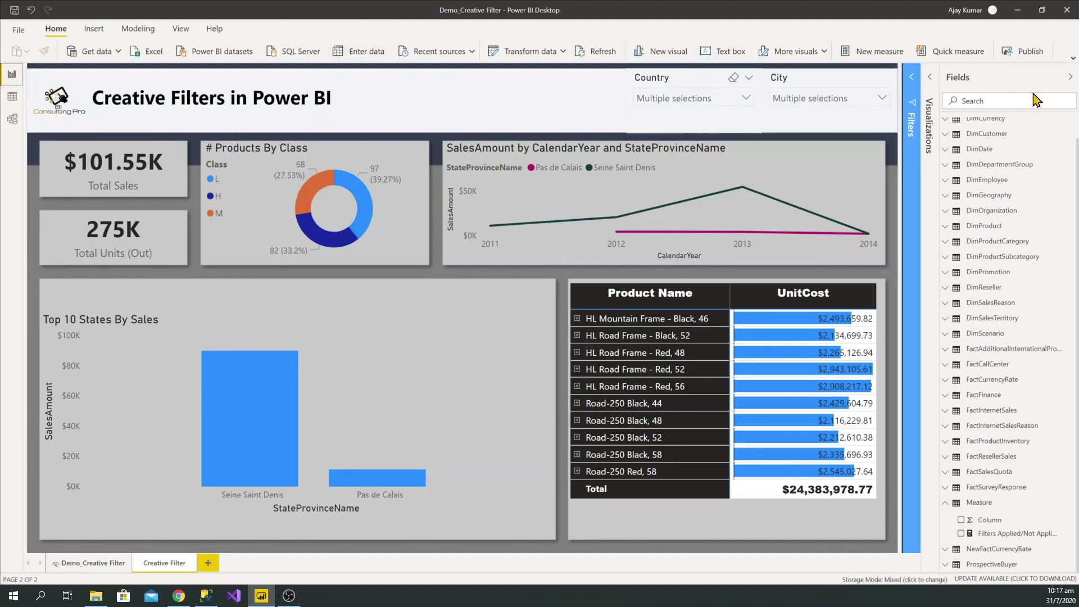
- Add a Card at the top centre showing the Filters Applied/Not Applied measure
{"action": "left_click", "coordinate": [930, 79]}
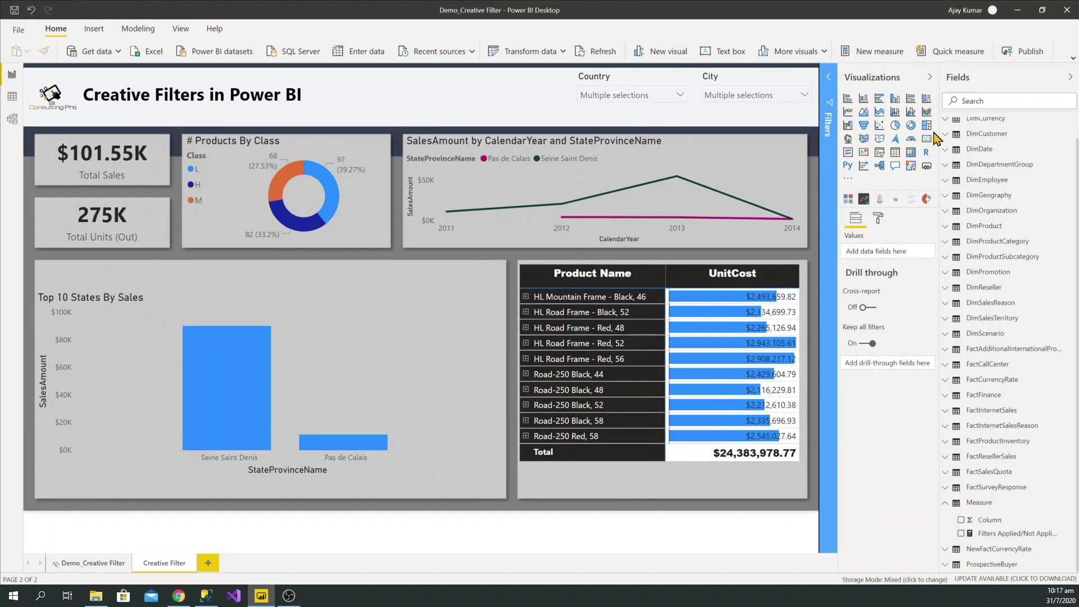
{"action": "left_click", "coordinate": [926, 138]}
{"action": "left_click_drag", "start_coordinate": [253, 212], "coordinate": [449, 153]}
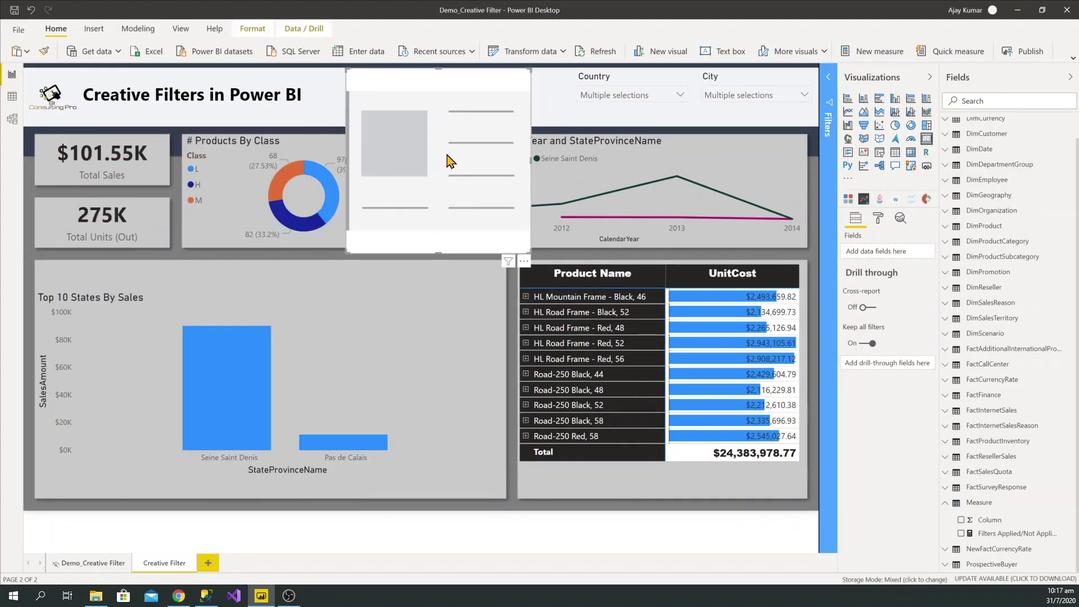
{"action": "left_click_drag", "start_coordinate": [989, 534], "coordinate": [880, 251]}
- Turn the card's background off and set its data label font to Segoe (Bold)
{"action": "left_click", "coordinate": [879, 220]}
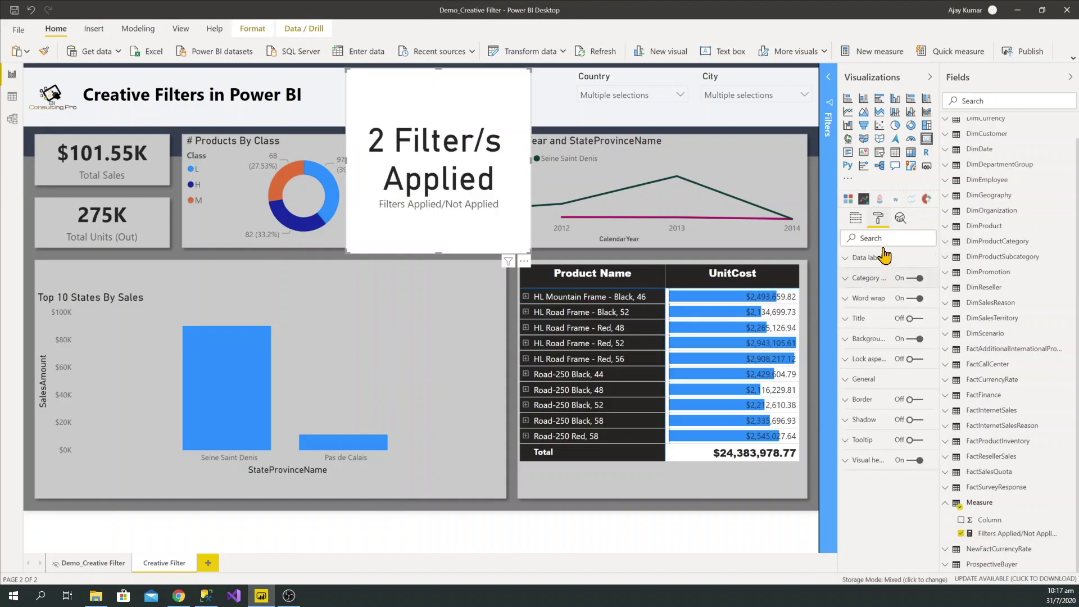
{"action": "left_click", "coordinate": [909, 340]}
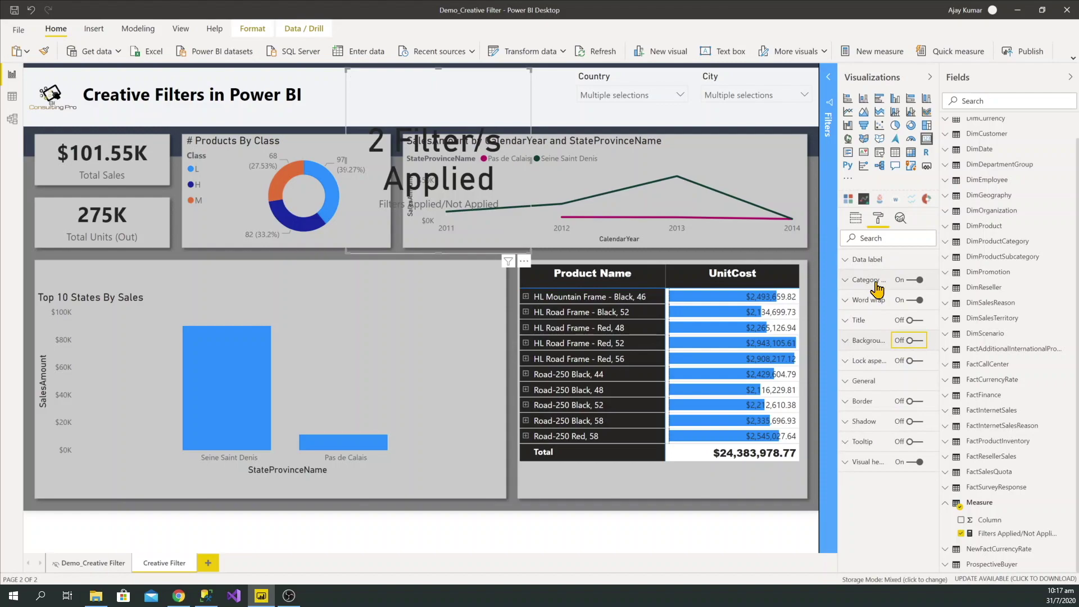
{"action": "left_click", "coordinate": [869, 261]}
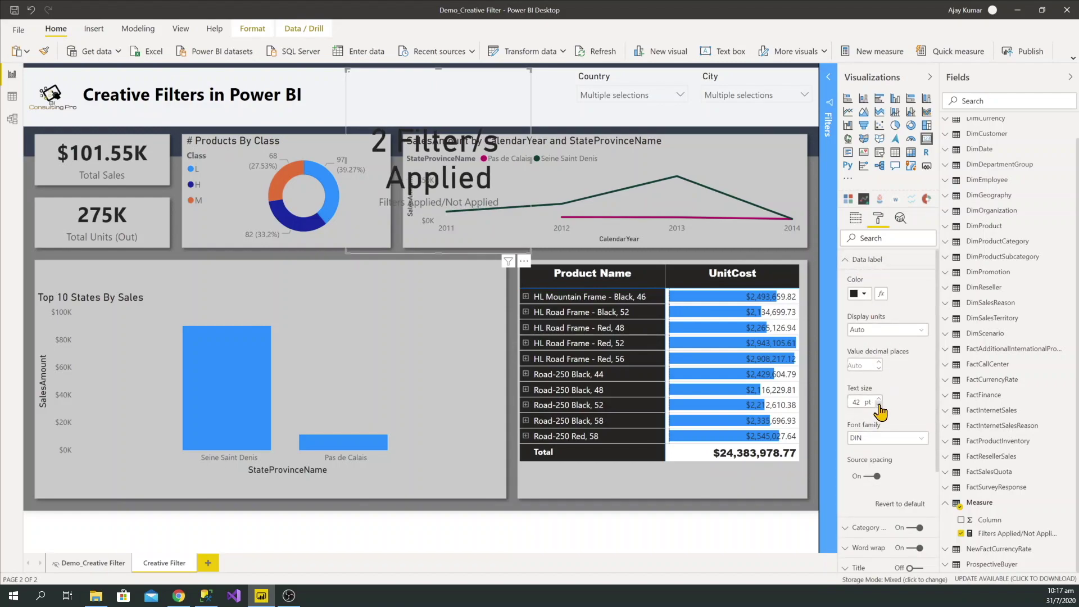
{"action": "left_click_drag", "start_coordinate": [863, 402], "coordinate": [847, 403]}
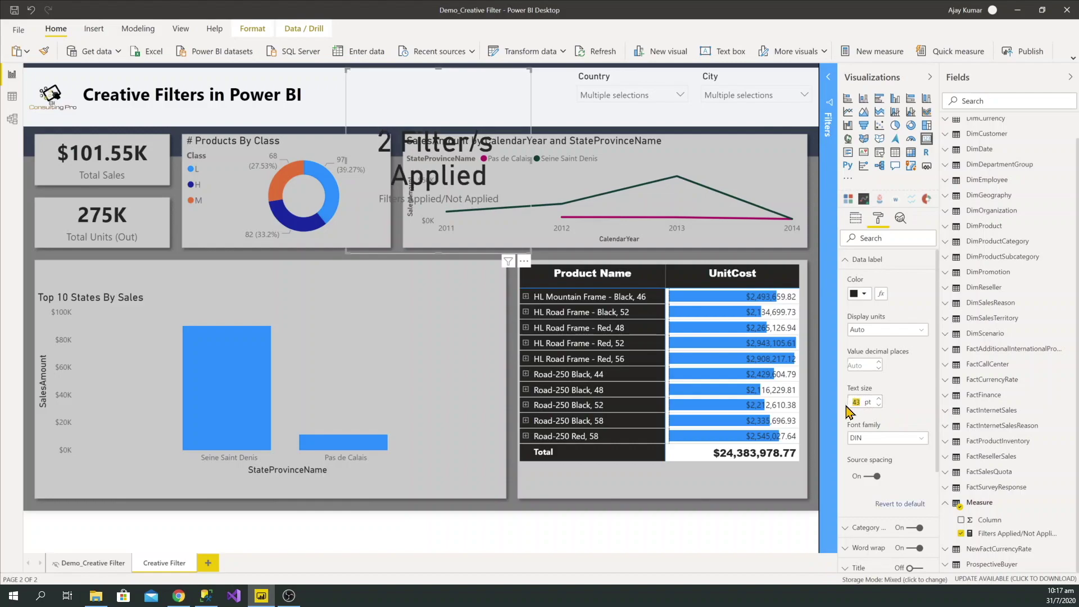
{"action": "left_click", "coordinate": [876, 437]}
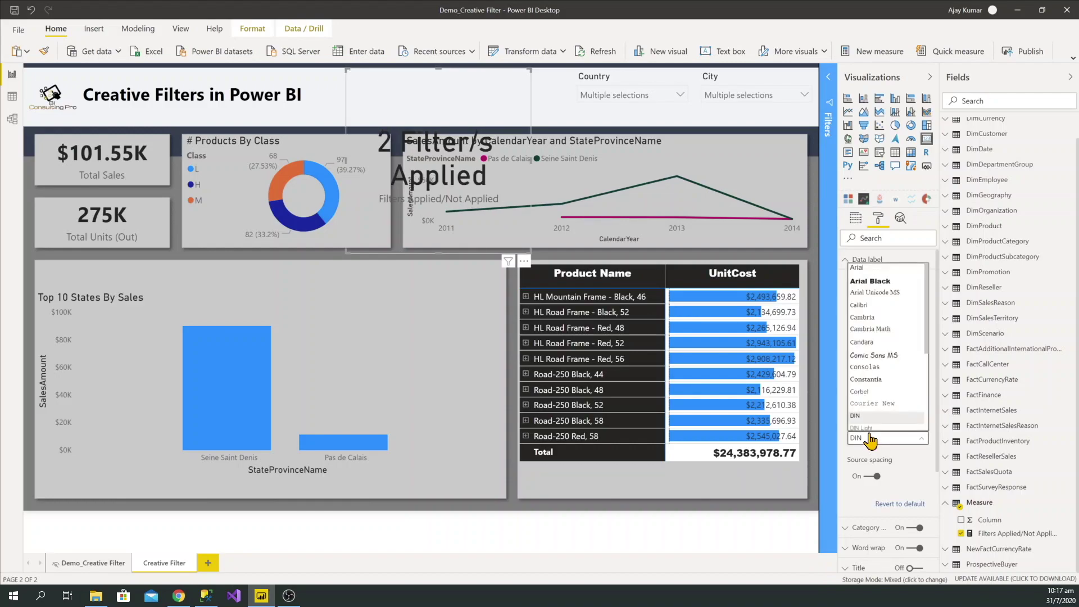
{"action": "scroll", "coordinate": [883, 387], "scroll_direction": "down", "scroll_amount": 4}
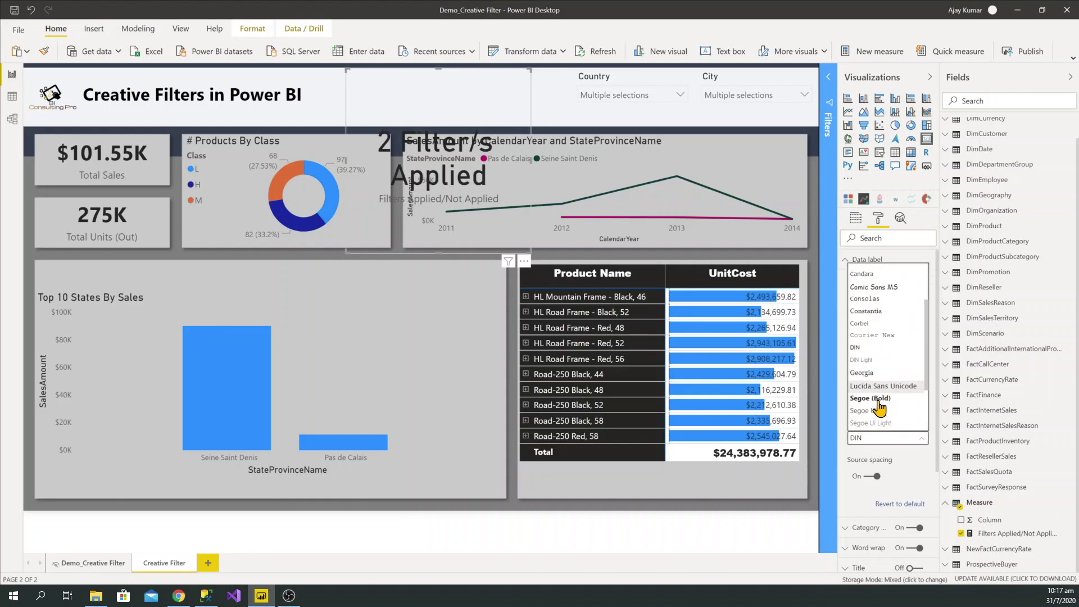
{"action": "left_click", "coordinate": [871, 325]}
{"action": "left_click", "coordinate": [856, 402]}
- Set the card's data label text size to 15 pt
{"action": "type", "text": "5"}
{"action": "key", "text": "BackSpace"}
{"action": "key", "text": "BackSpace"}
{"action": "type", "text": "1"}
{"action": "key", "text": "Return"}
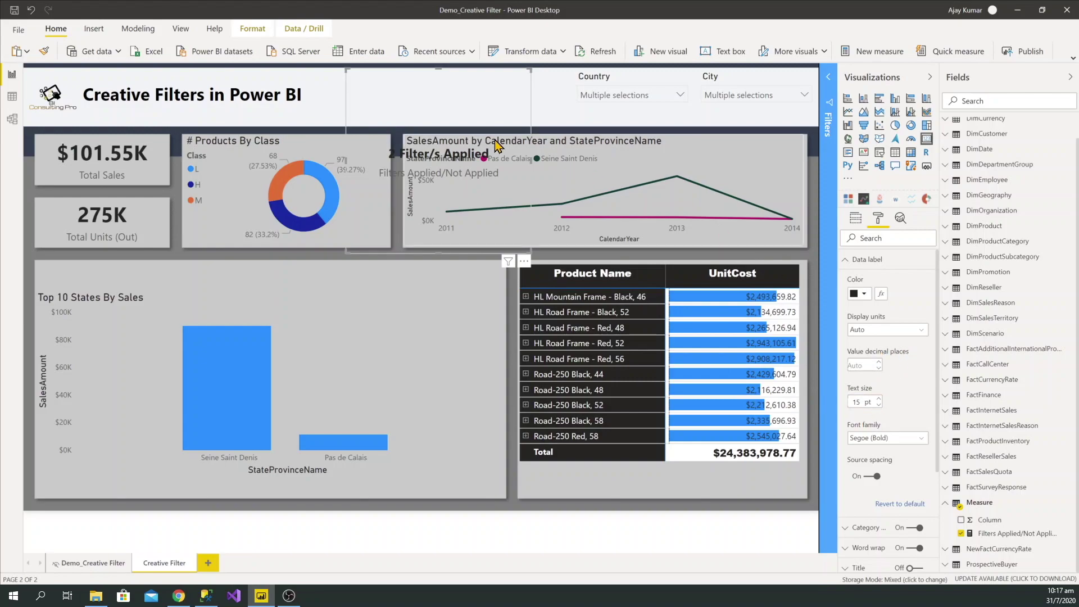
- Shrink the card to fit the header, then clear the Country and City slicers to All
{"action": "left_click_drag", "start_coordinate": [437, 227], "coordinate": [488, 104]}
{"action": "left_click", "coordinate": [669, 77]}
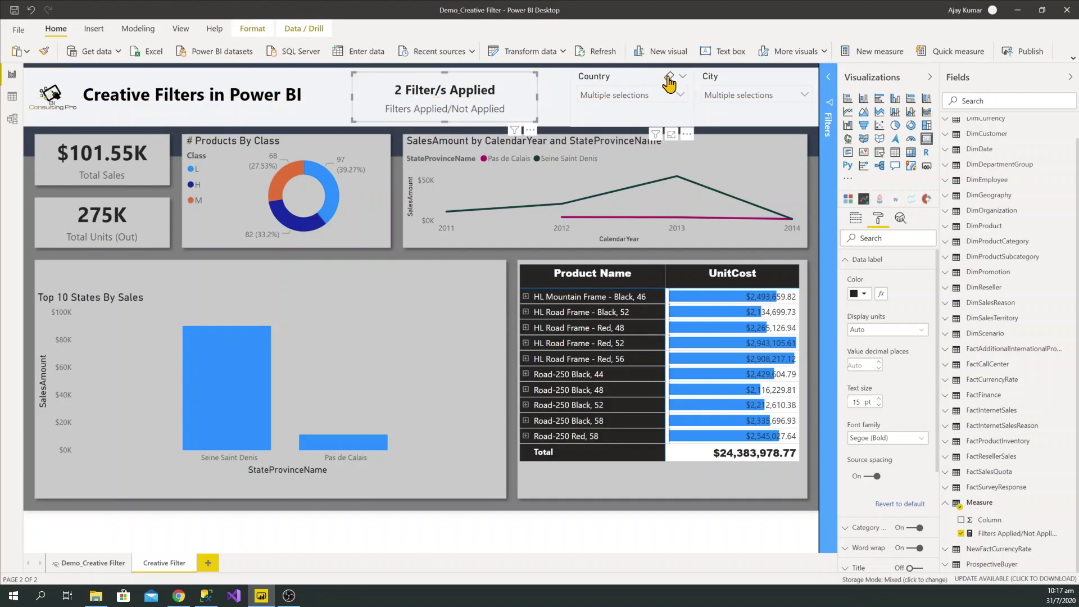
{"action": "left_click", "coordinate": [793, 78]}
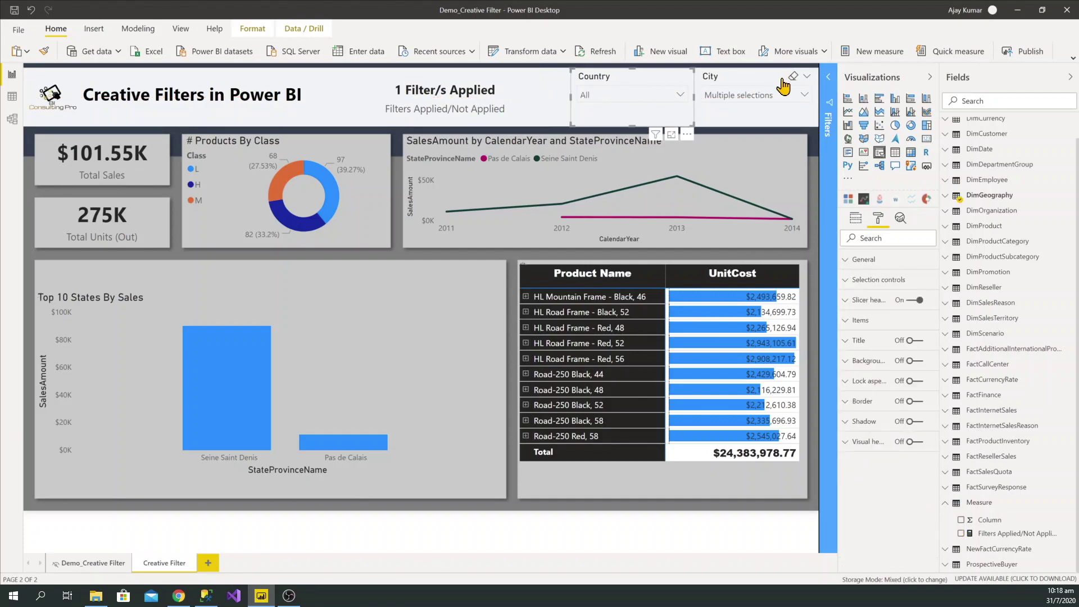
- Turn off the card's Category label so the measure-name subtitle disappears
{"action": "left_click", "coordinate": [424, 118]}
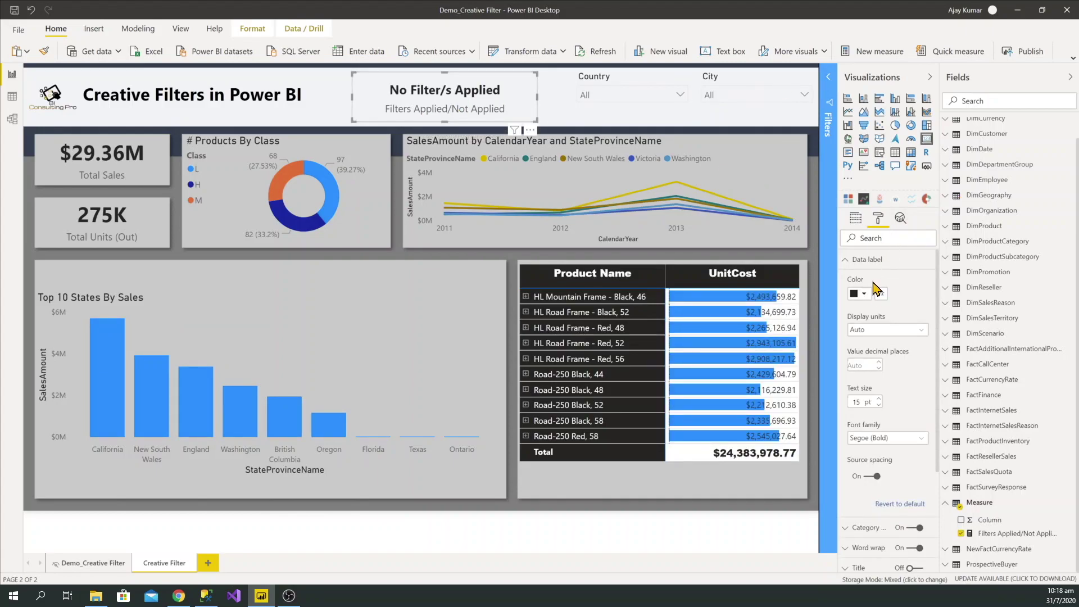
{"action": "left_click", "coordinate": [863, 261]}
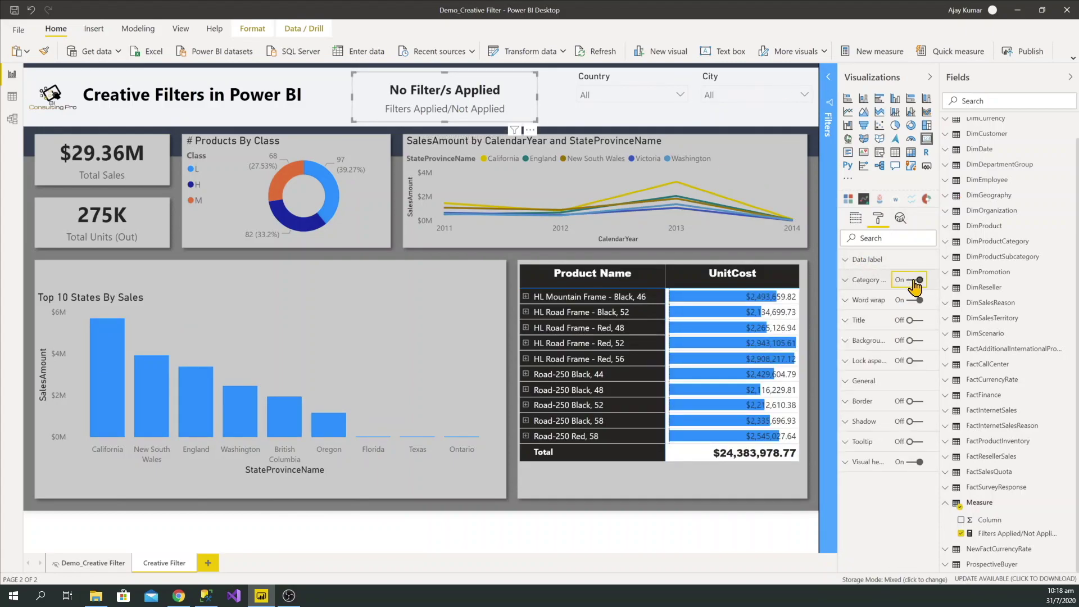
{"action": "left_click", "coordinate": [914, 281]}
- Filter to Canada and France in Country and Bobigny in City, then reselect the card
{"action": "left_click", "coordinate": [644, 97]}
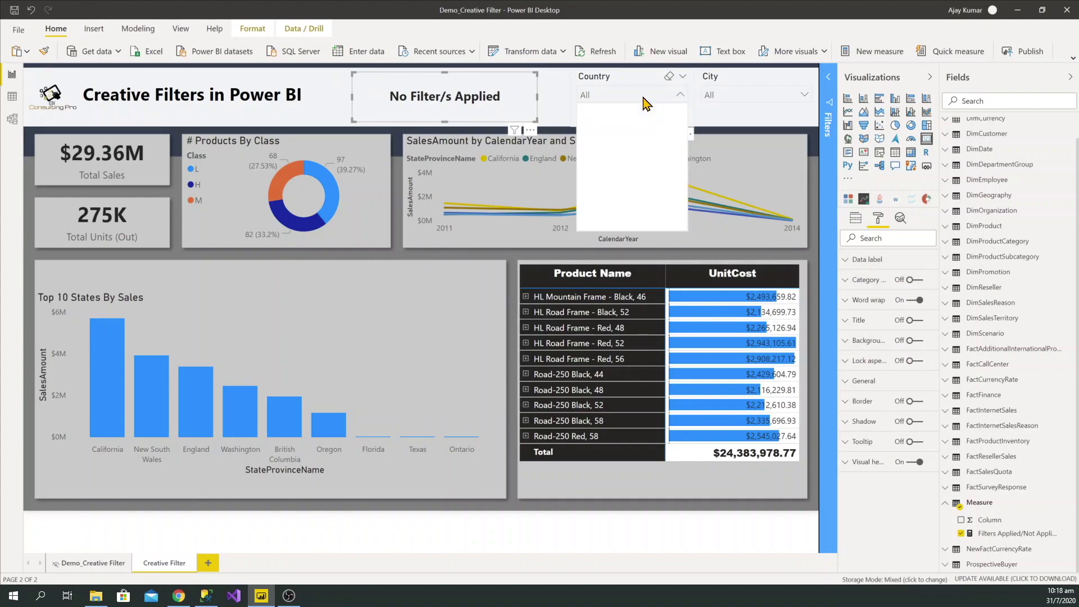
{"action": "left_click", "coordinate": [610, 122]}
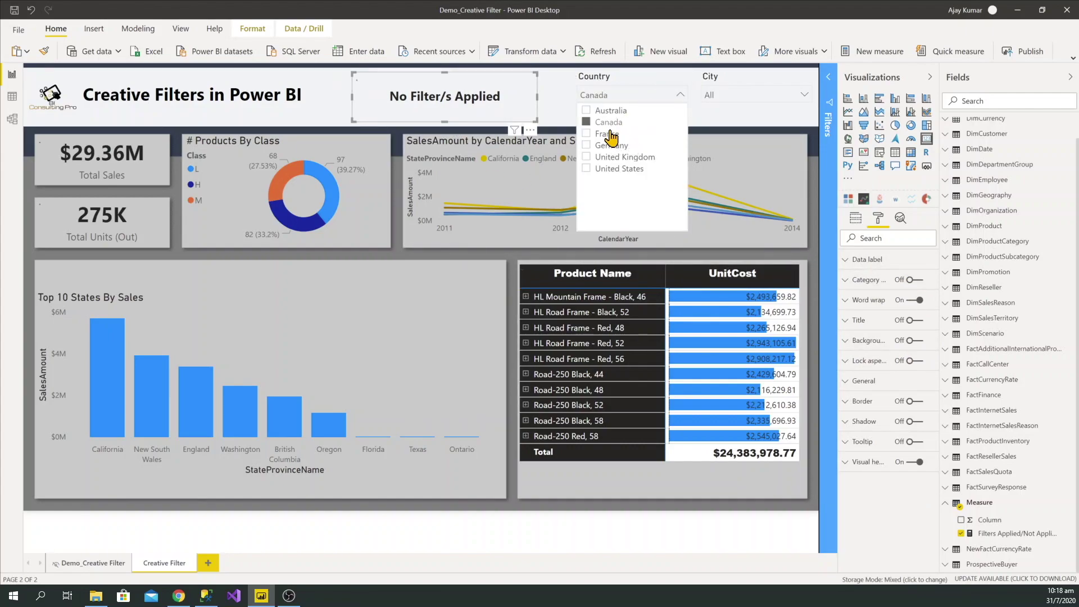
{"action": "left_click", "coordinate": [608, 134], "text": "ctrl"}
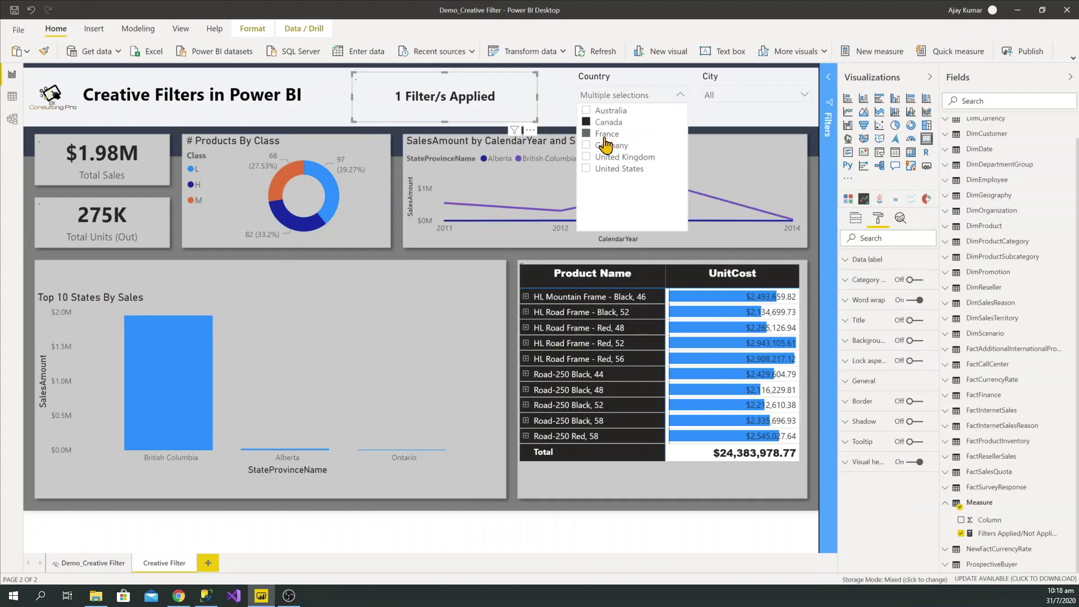
{"action": "left_click", "coordinate": [628, 93]}
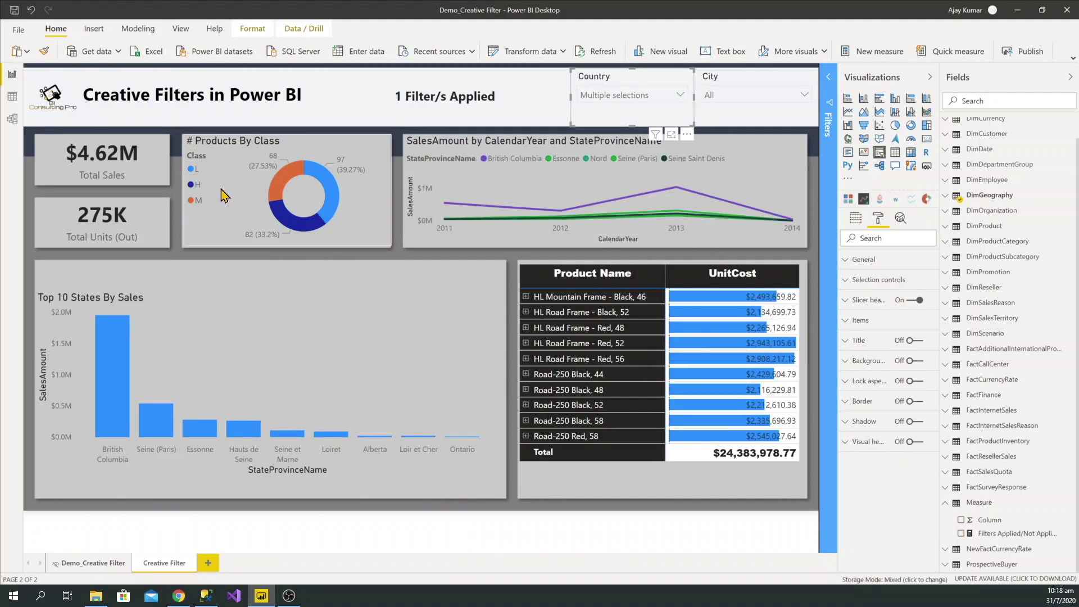
{"action": "left_click", "coordinate": [725, 97]}
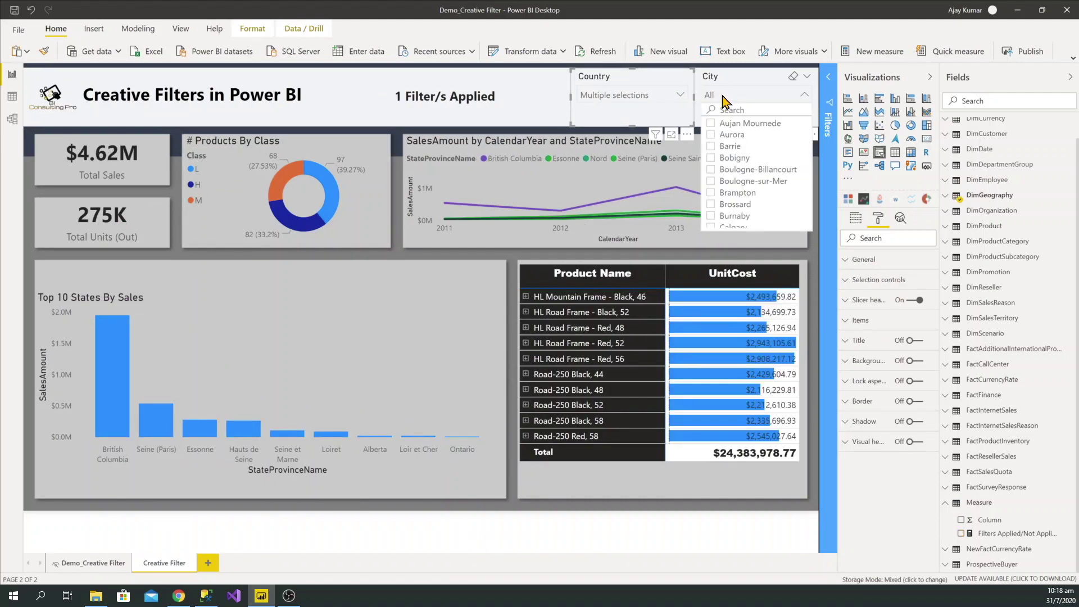
{"action": "left_click", "coordinate": [711, 160]}
{"action": "left_click", "coordinate": [737, 90]}
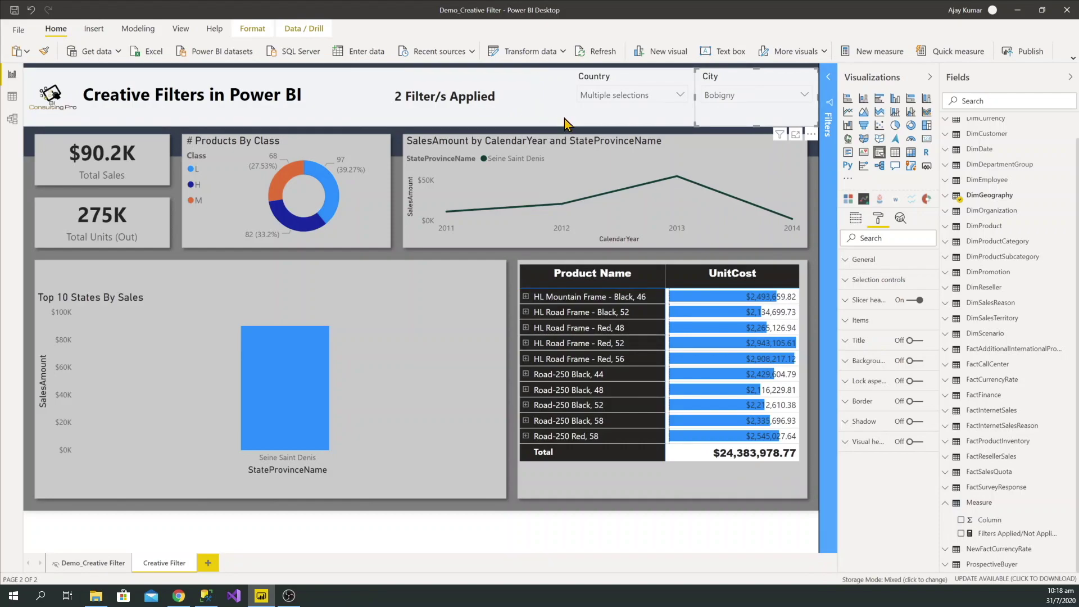
{"action": "left_click", "coordinate": [526, 115]}
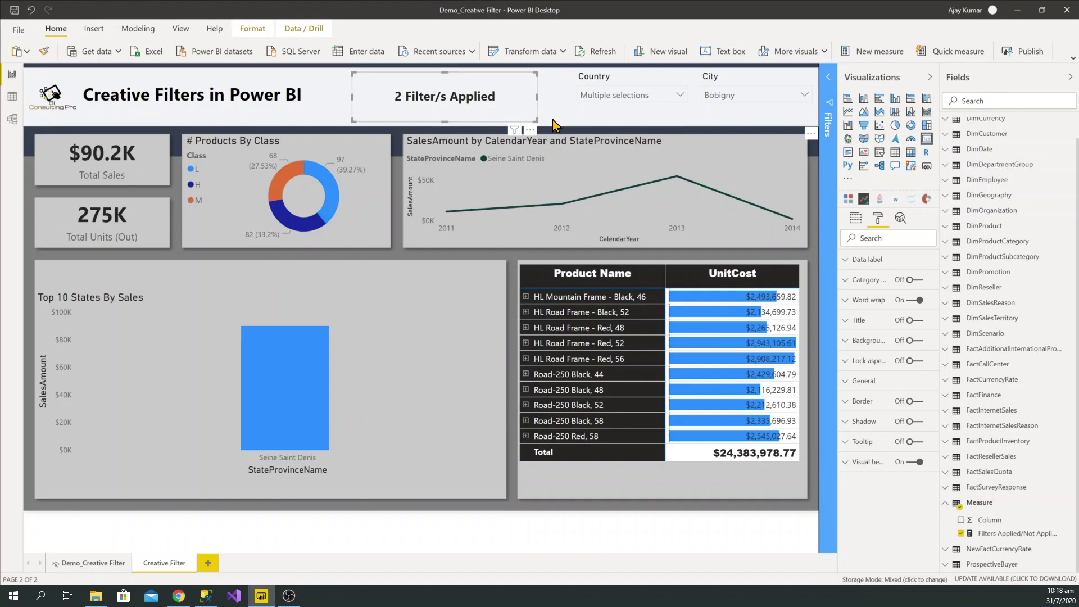
{"action": "mouse_move", "coordinate": [516, 135]}
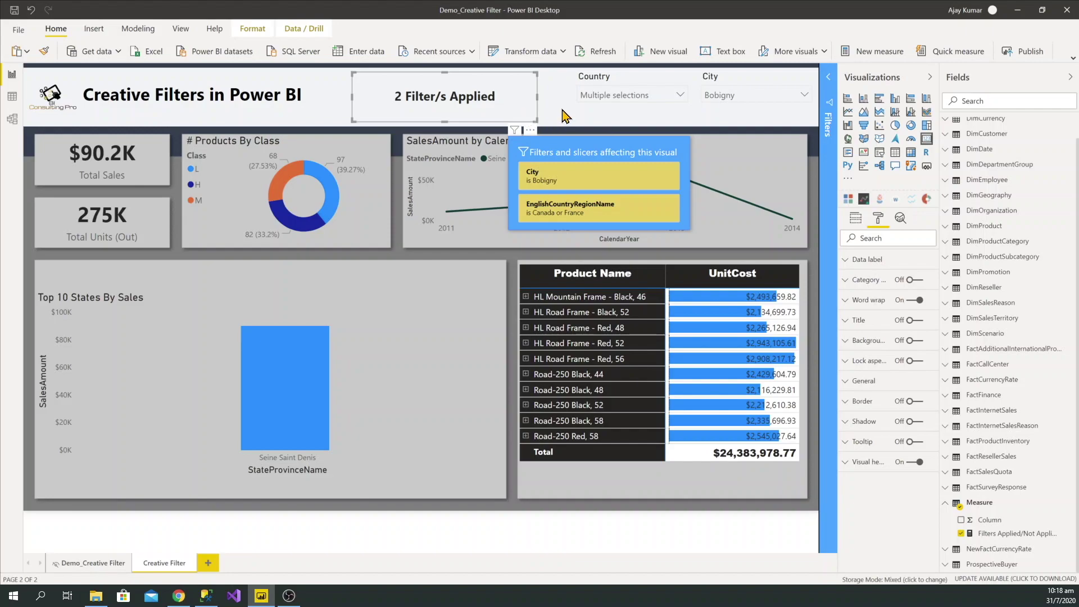
{"action": "left_click", "coordinate": [582, 113]}
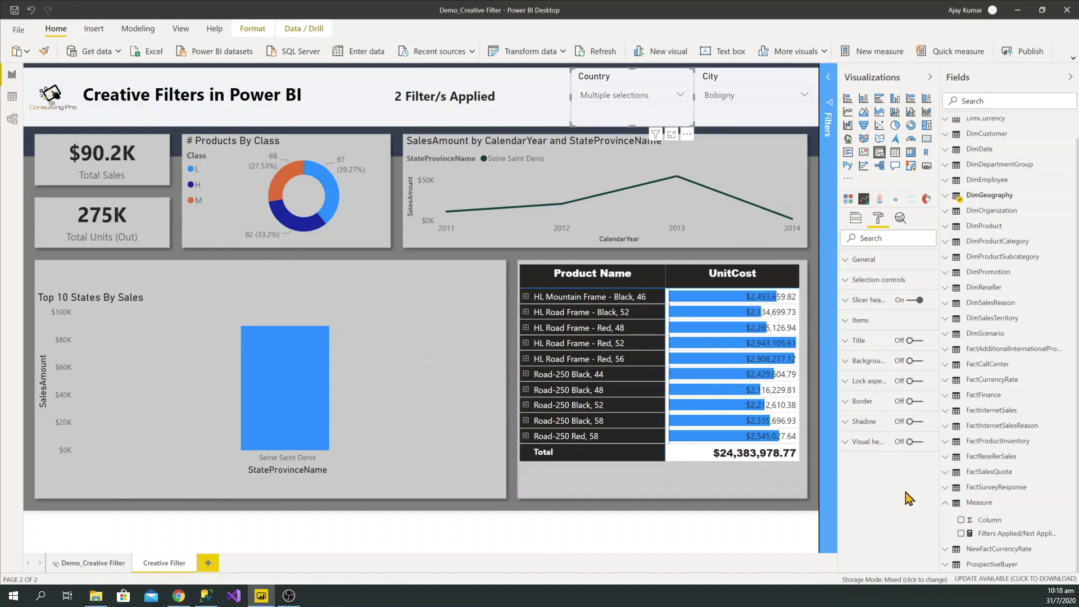
{"action": "left_click", "coordinate": [735, 83]}
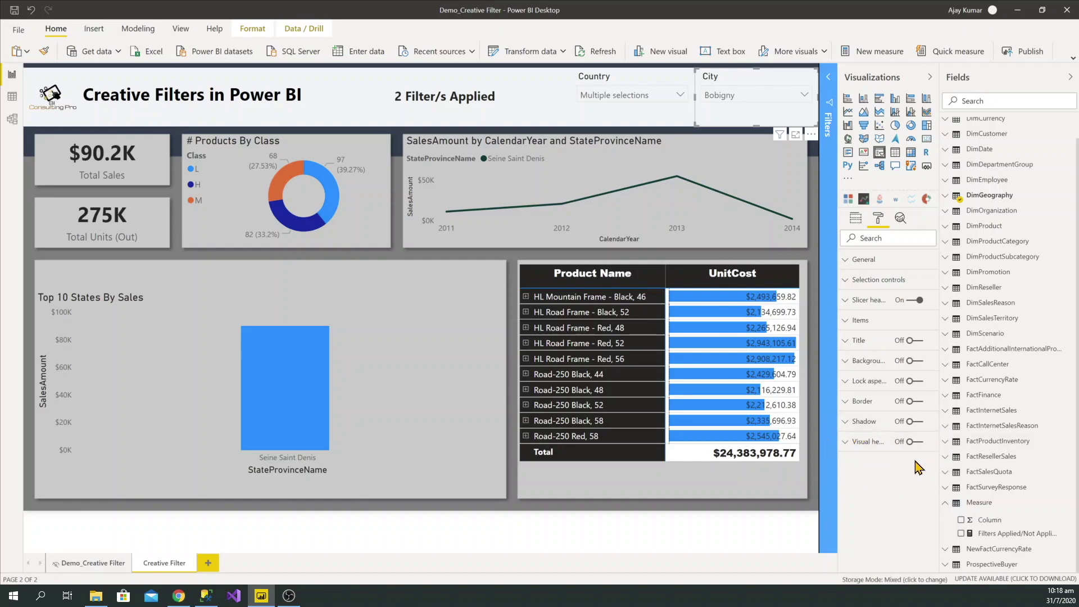
{"action": "left_click", "coordinate": [502, 118]}
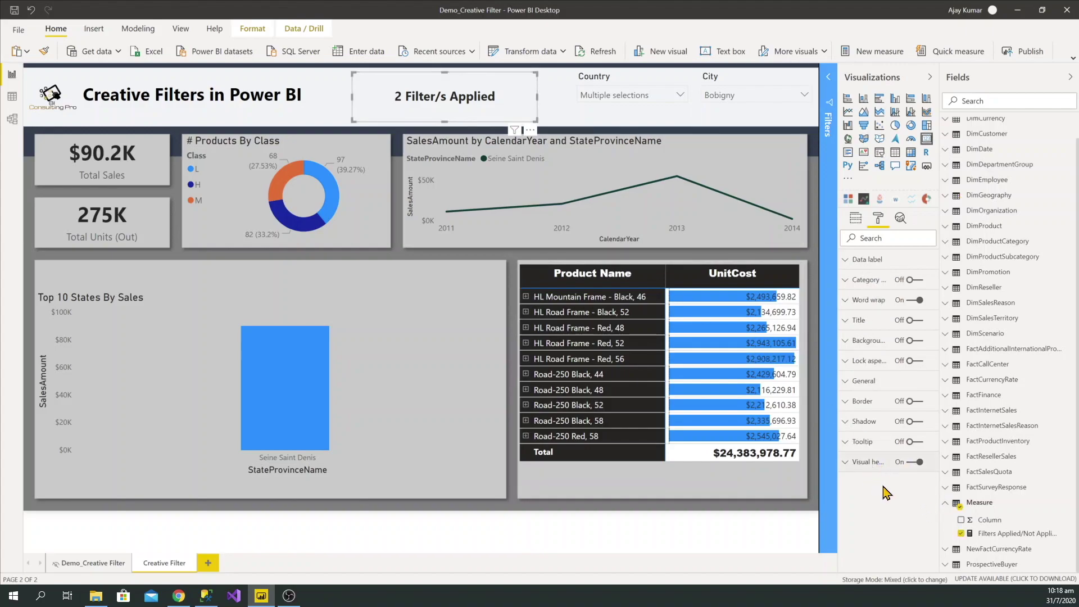
- Switch off the More options icon in the card's Visual header and check its filter indicator
{"action": "scroll", "coordinate": [899, 522], "scroll_direction": "down", "scroll_amount": 5}
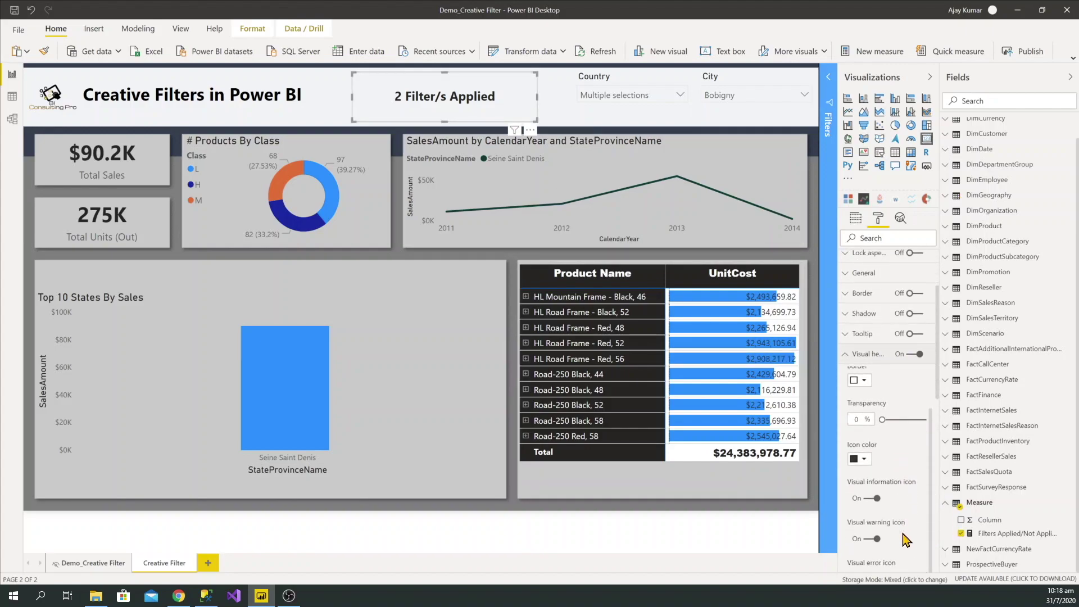
{"action": "scroll", "coordinate": [915, 498], "scroll_direction": "down", "scroll_amount": 3}
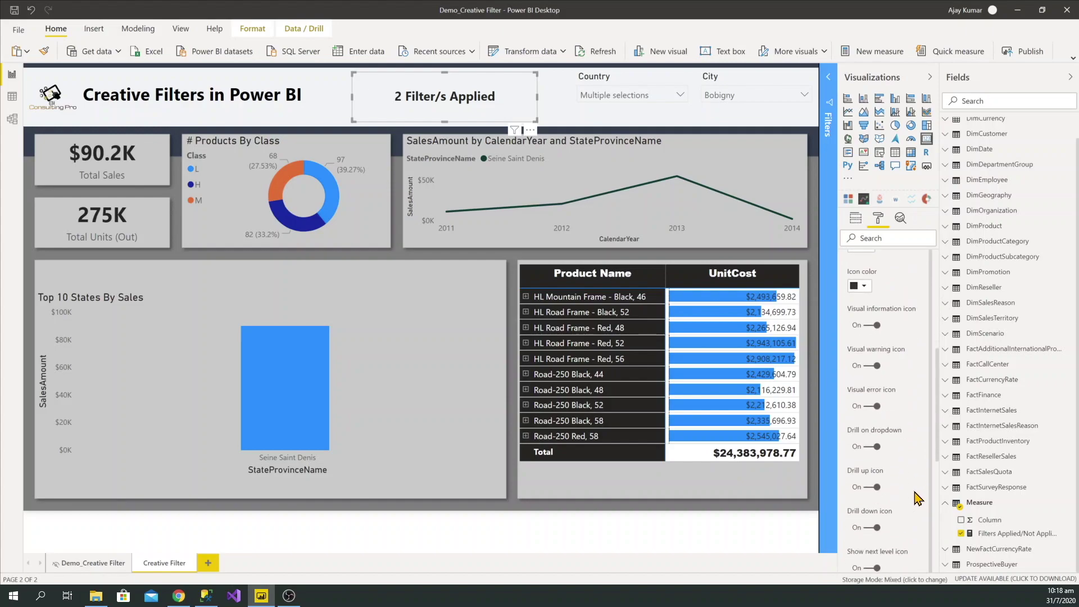
{"action": "scroll", "coordinate": [916, 502], "scroll_direction": "down", "scroll_amount": 2}
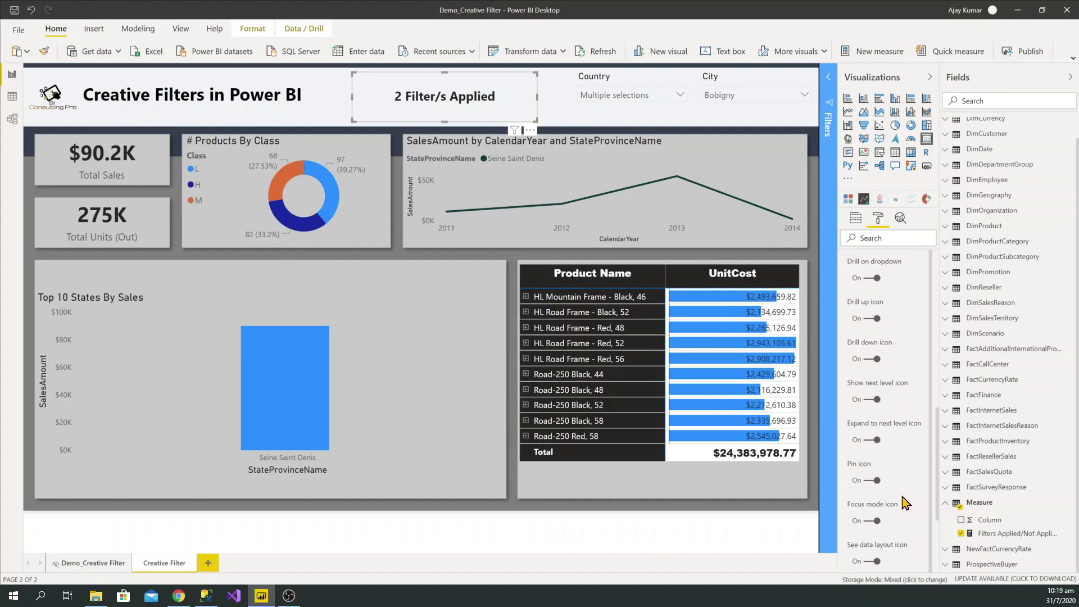
{"action": "scroll", "coordinate": [907, 503], "scroll_direction": "down", "scroll_amount": 2}
{"action": "scroll", "coordinate": [878, 458], "scroll_direction": "down", "scroll_amount": 1}
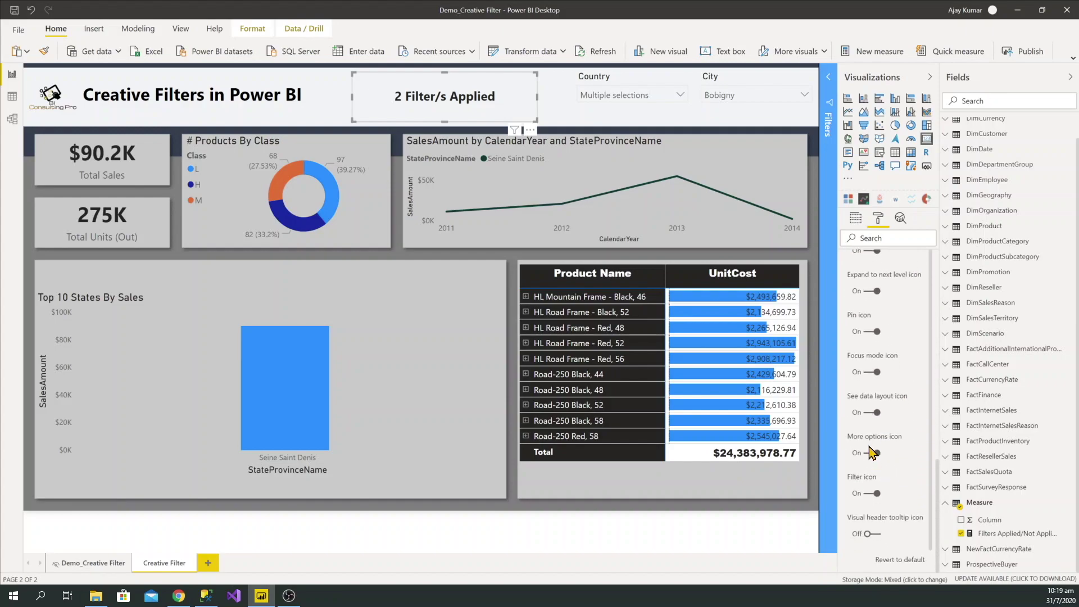
{"action": "left_click", "coordinate": [869, 456]}
{"action": "mouse_move", "coordinate": [514, 132]}
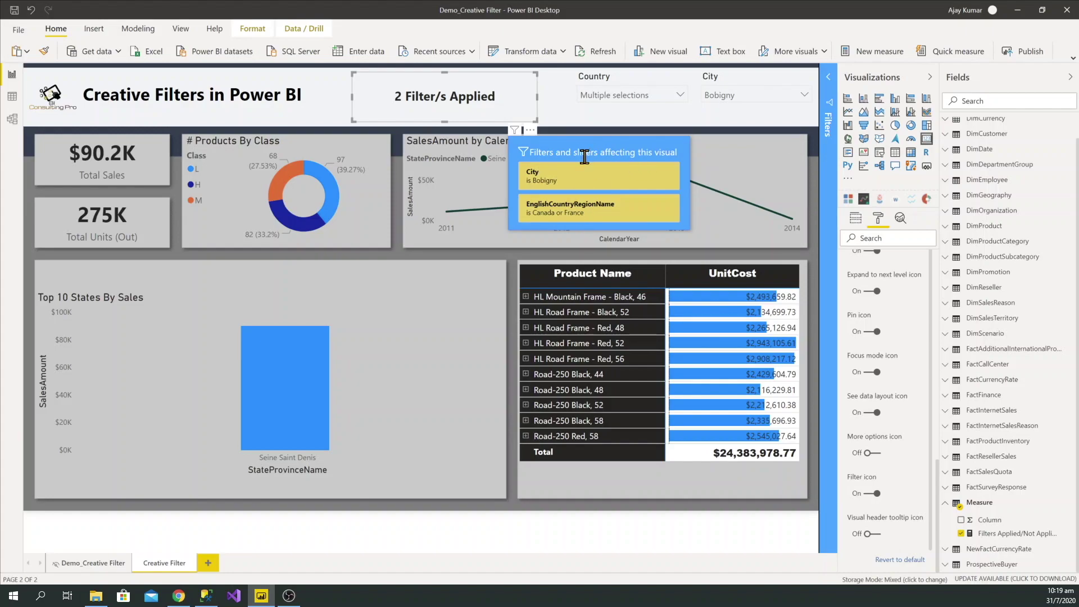
- Give the filter pane a yellow background and 12 pt header text
{"action": "left_click", "coordinate": [398, 205]}
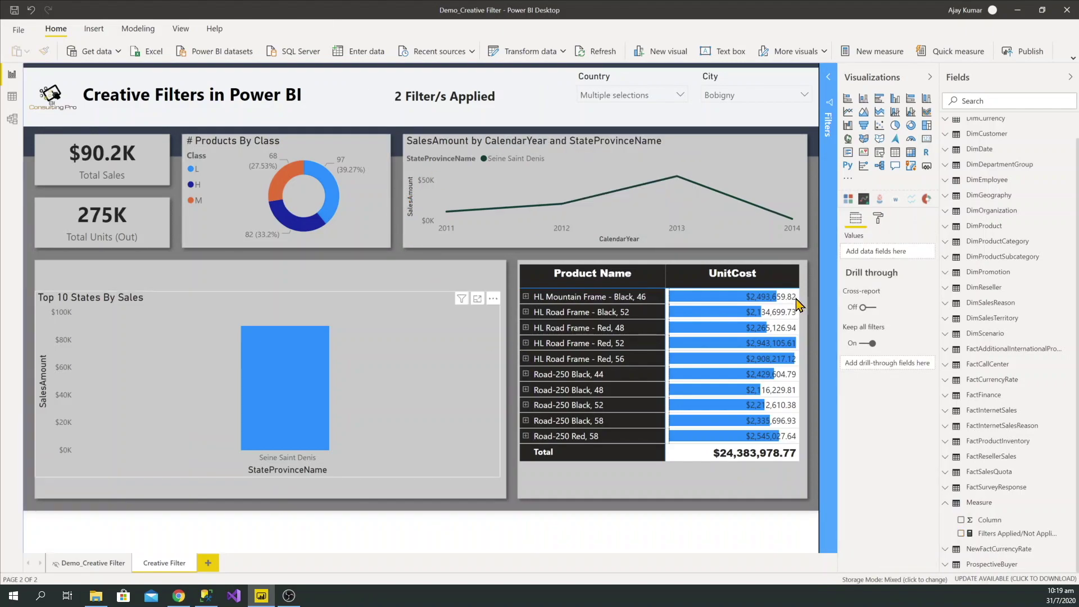
{"action": "left_click", "coordinate": [878, 218]}
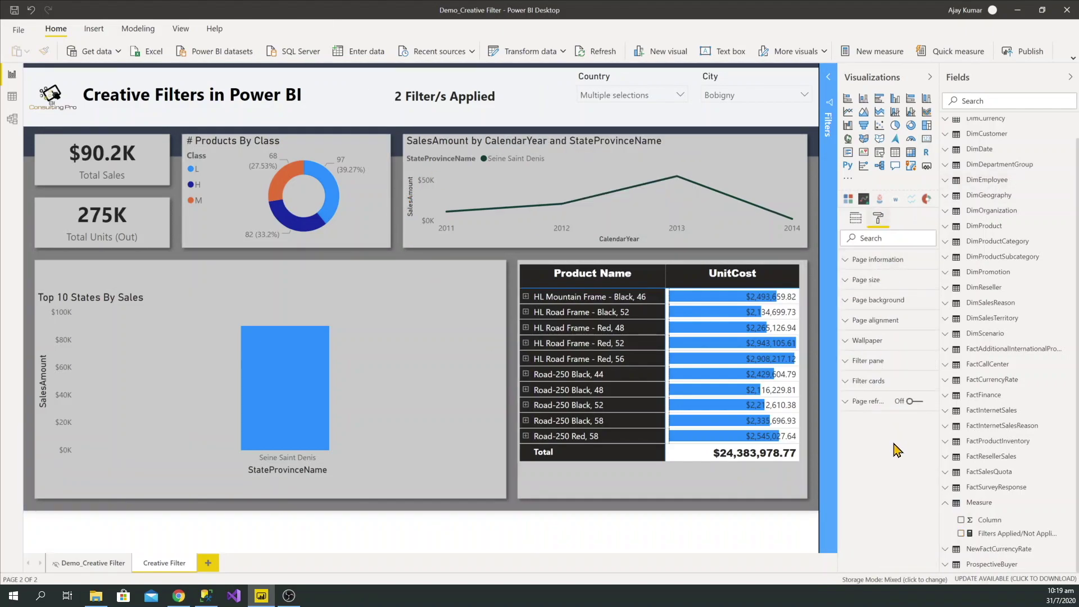
{"action": "left_click", "coordinate": [894, 362]}
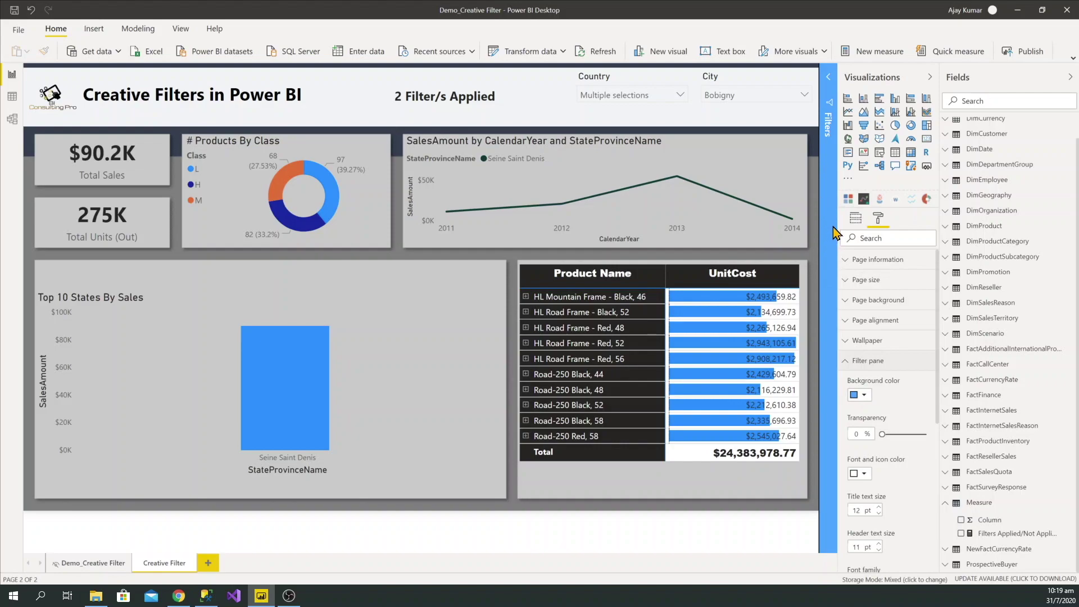
{"action": "left_click", "coordinate": [864, 395]}
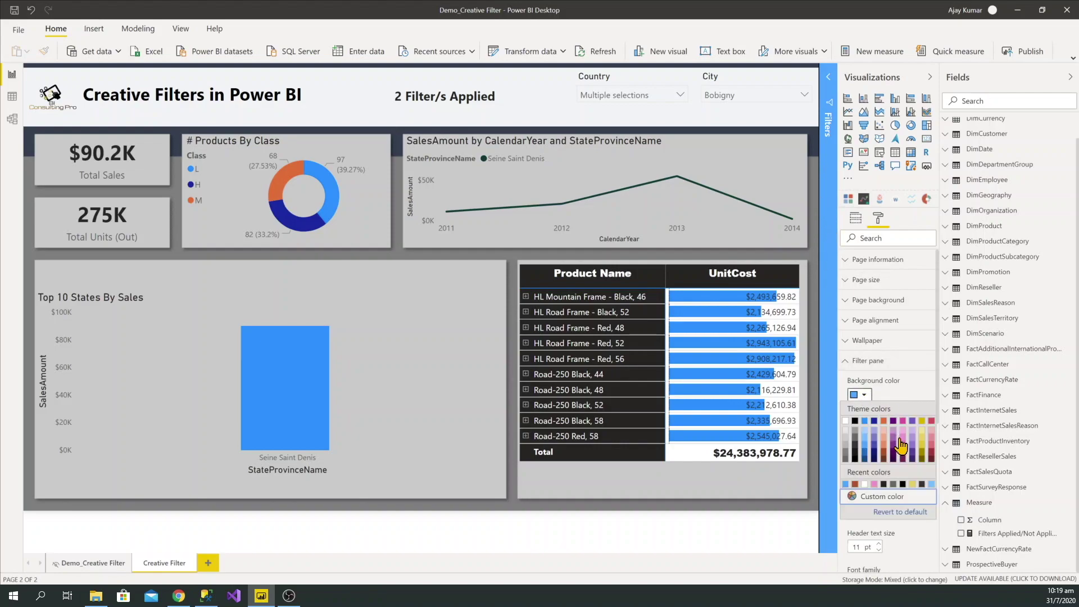
{"action": "left_click", "coordinate": [924, 450]}
{"action": "scroll", "coordinate": [904, 469], "scroll_direction": "down", "scroll_amount": 4}
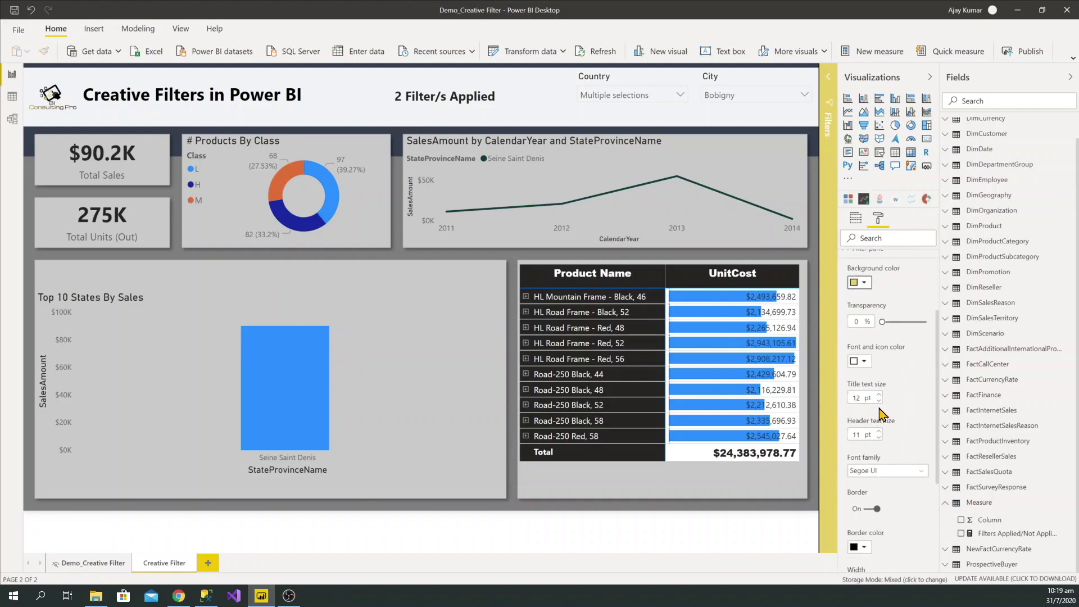
{"action": "left_click", "coordinate": [879, 432]}
- Set the filter pane border to dark blue and input boxes to blue, then select the card
{"action": "scroll", "coordinate": [871, 449], "scroll_direction": "down", "scroll_amount": 3}
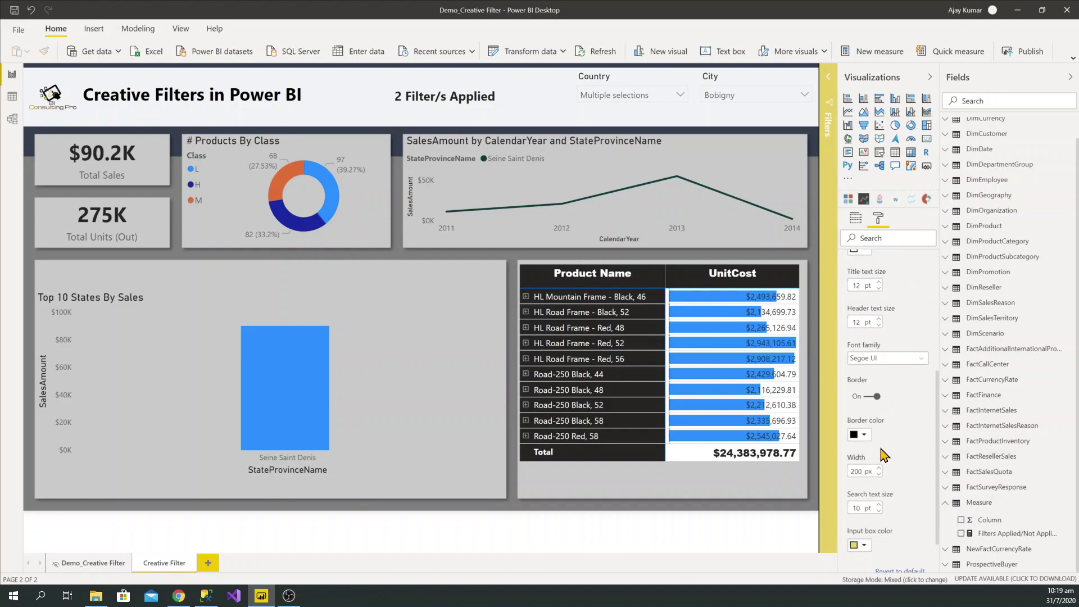
{"action": "left_click", "coordinate": [865, 436]}
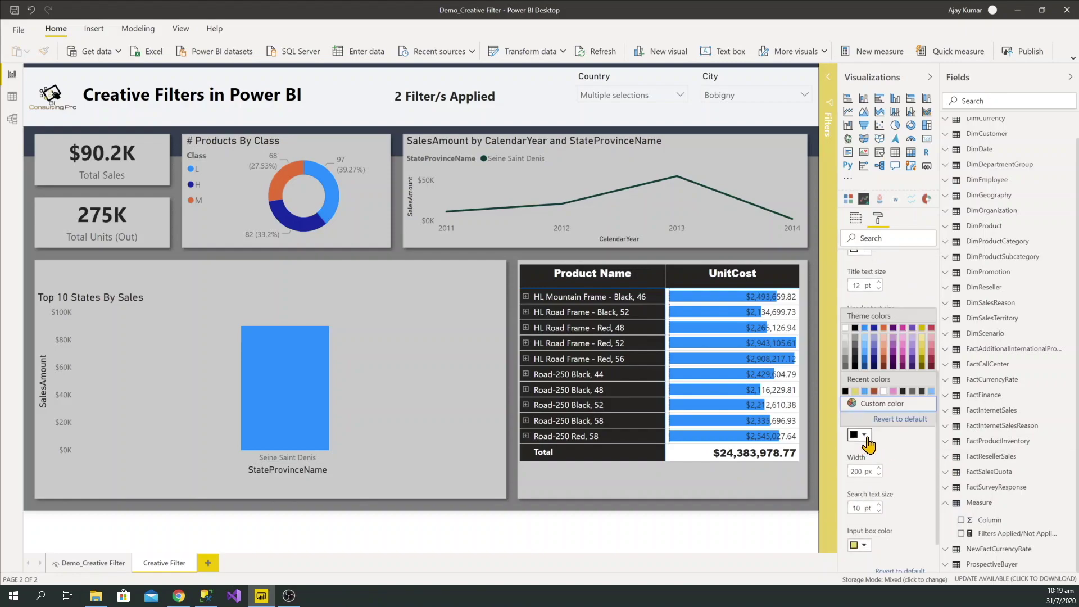
{"action": "left_click", "coordinate": [873, 340]}
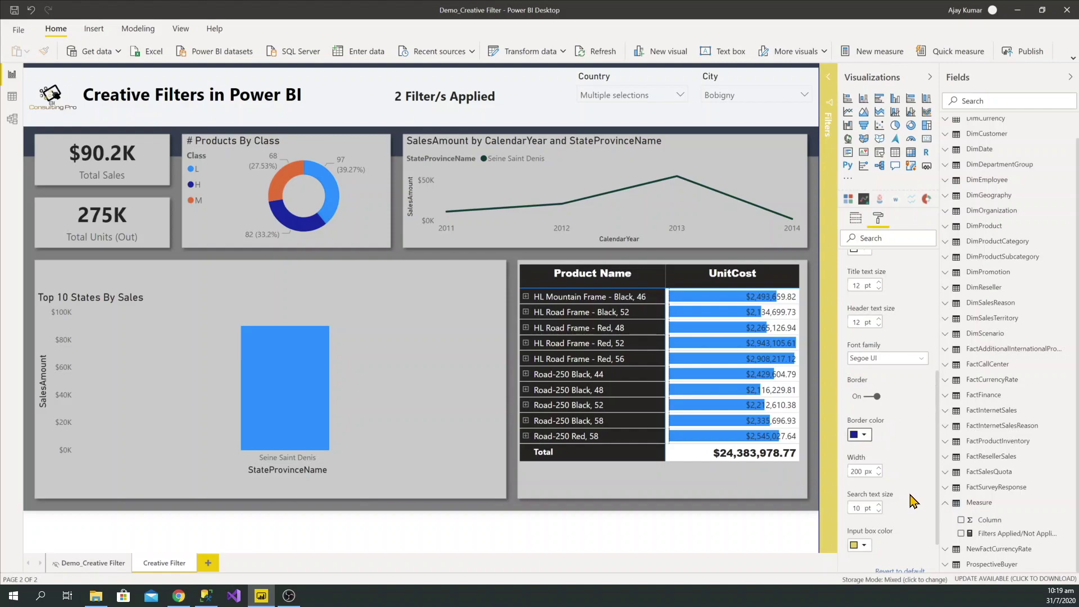
{"action": "scroll", "coordinate": [910, 498], "scroll_direction": "down", "scroll_amount": 1}
{"action": "left_click", "coordinate": [865, 493]}
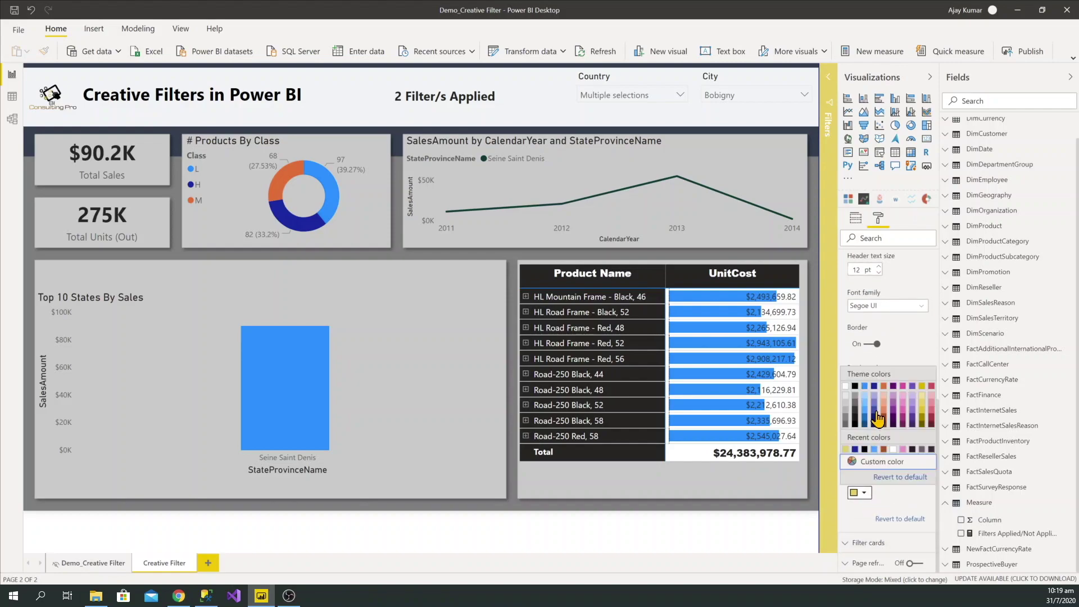
{"action": "left_click", "coordinate": [866, 387]}
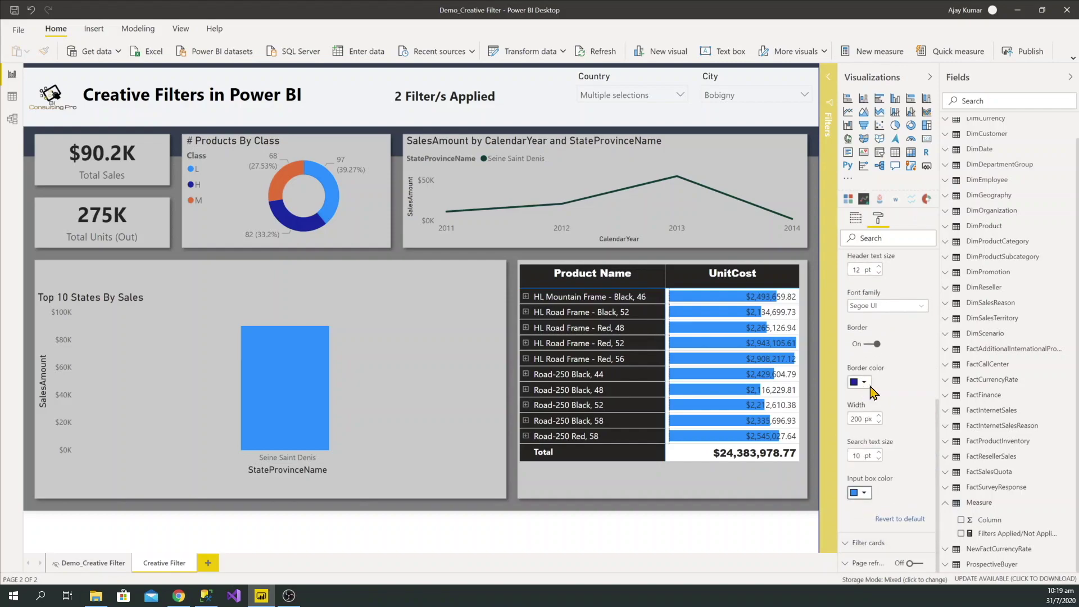
{"action": "left_click", "coordinate": [518, 123]}
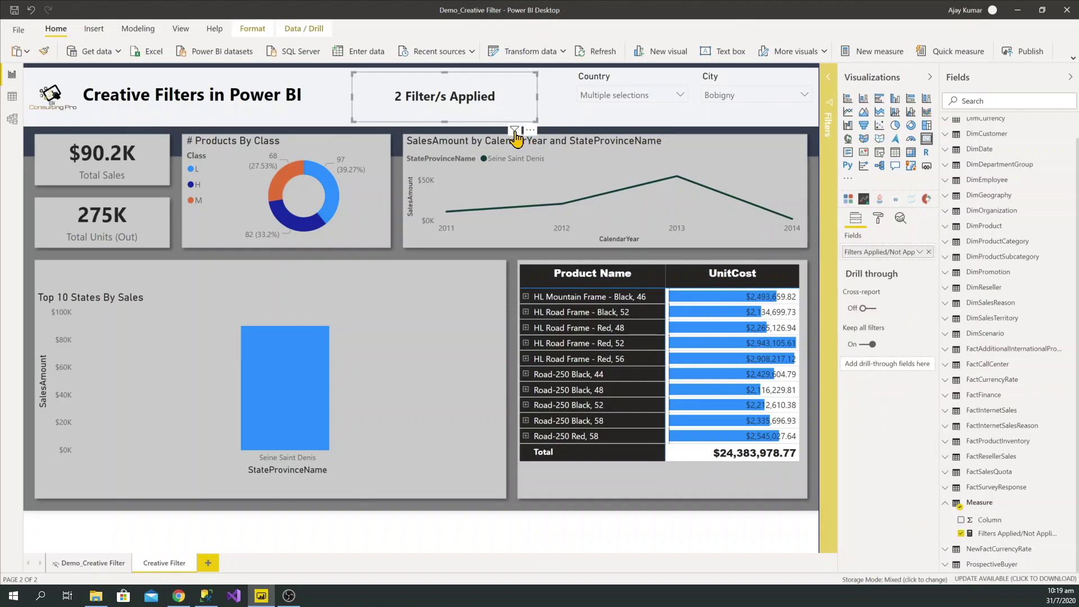
{"action": "mouse_move", "coordinate": [515, 132]}
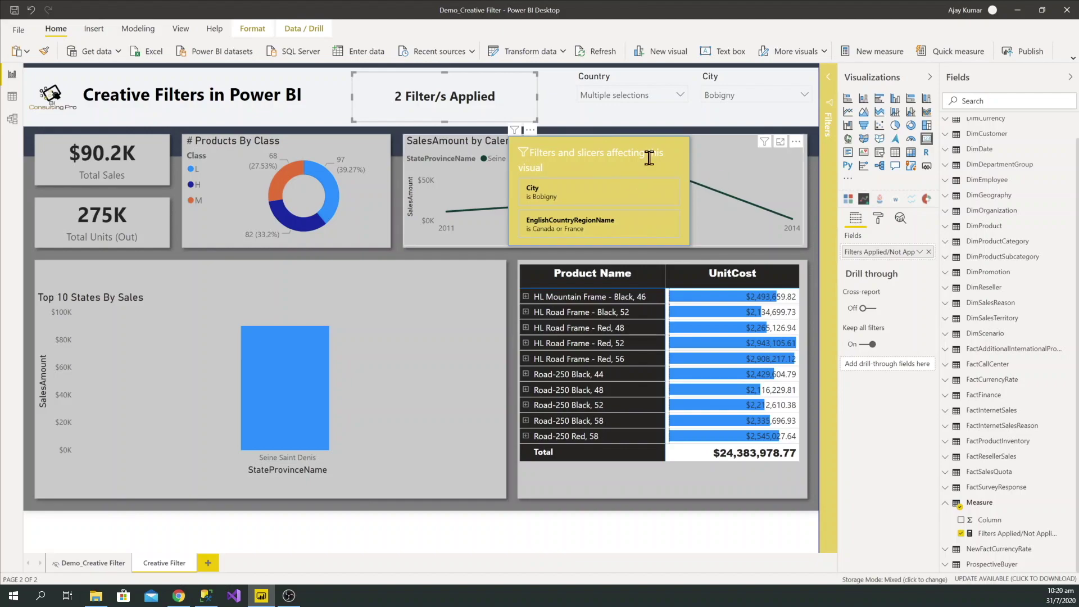
{"action": "left_click", "coordinate": [699, 514]}
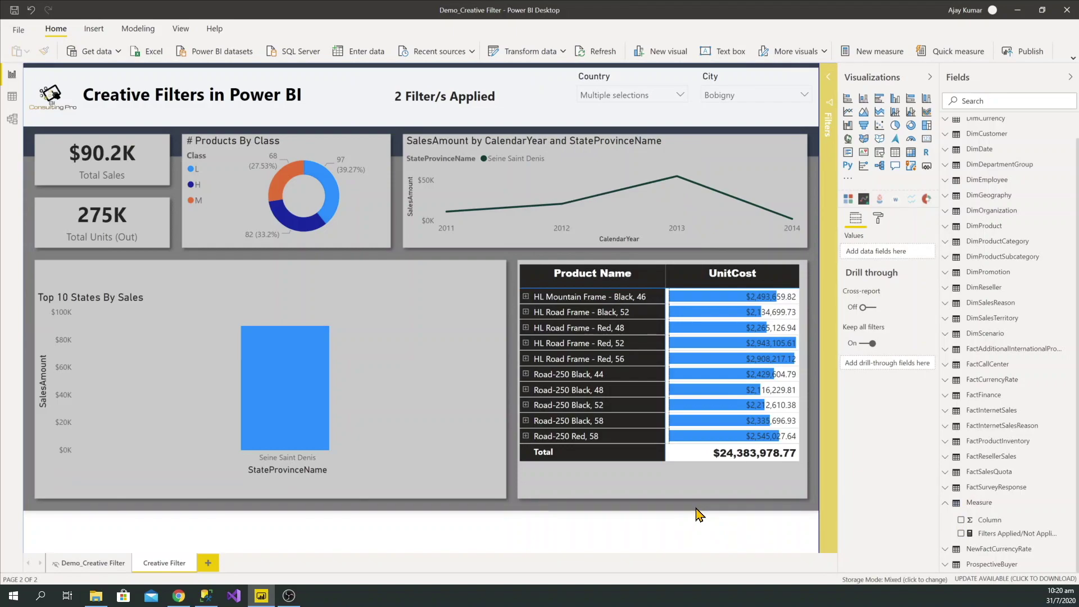